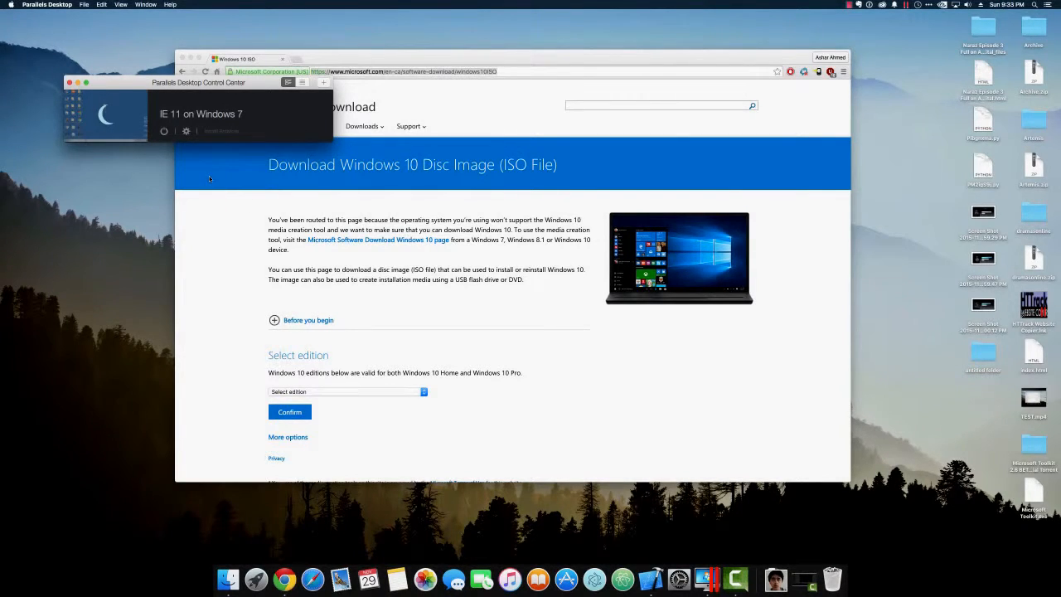
# Minimize the browser window showing the Windows 10 ISO page and quit Xcode to clear the desktop
pyautogui.click(191, 58)
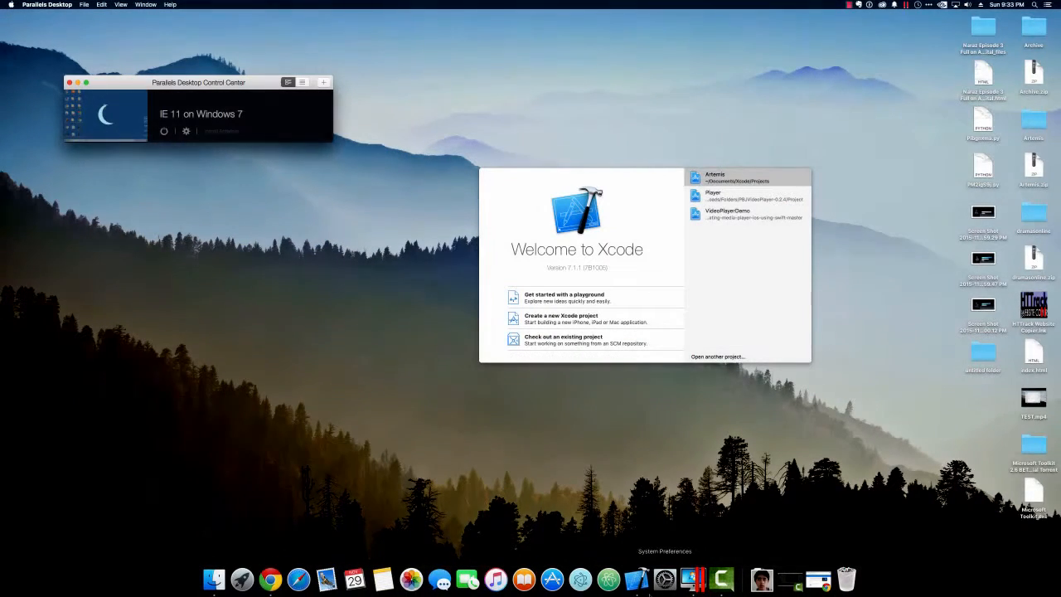
pyautogui.rightClick(636, 579)
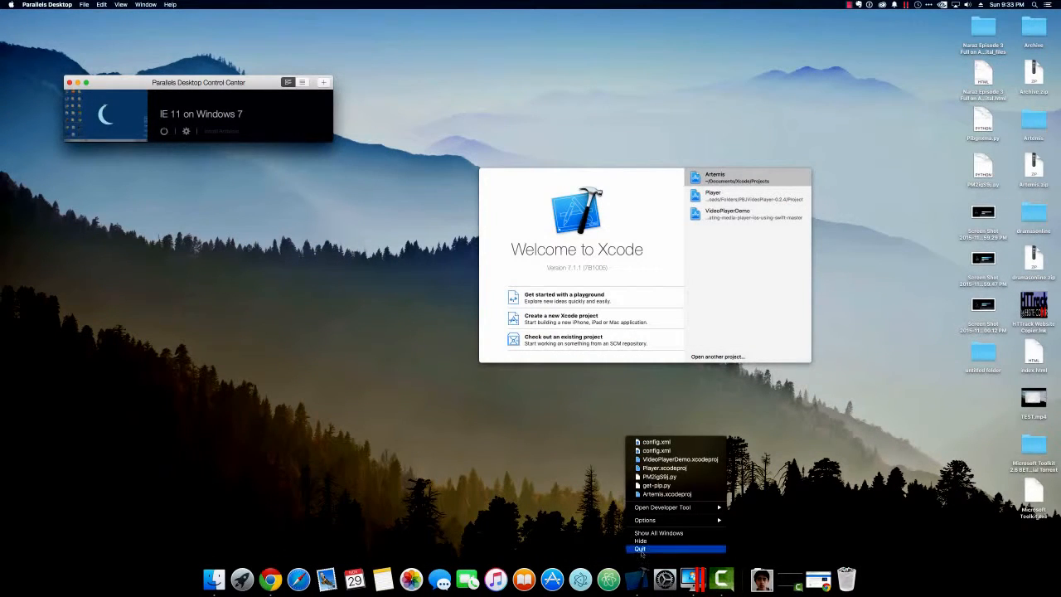
pyautogui.click(640, 549)
# Move the Parallels Desktop Control Center window off logo.png and place the logo.png icon nearer the other desktop files
pyautogui.moveTo(183, 83); pyautogui.dragTo(304, 199)
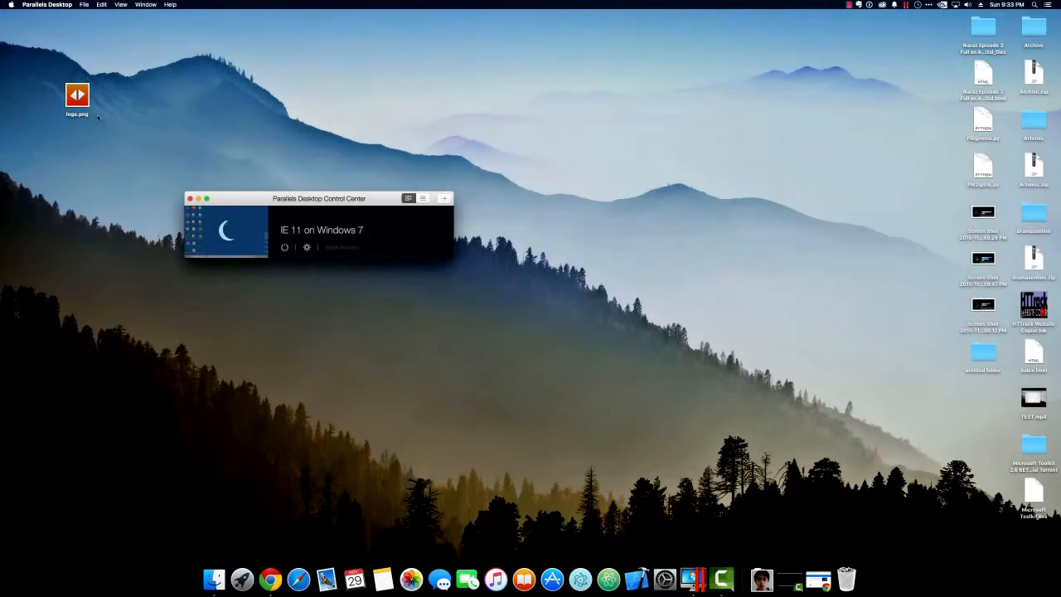
pyautogui.click(77, 98)
pyautogui.moveTo(77, 98); pyautogui.dragTo(830, 331)
pyautogui.click(829, 331)
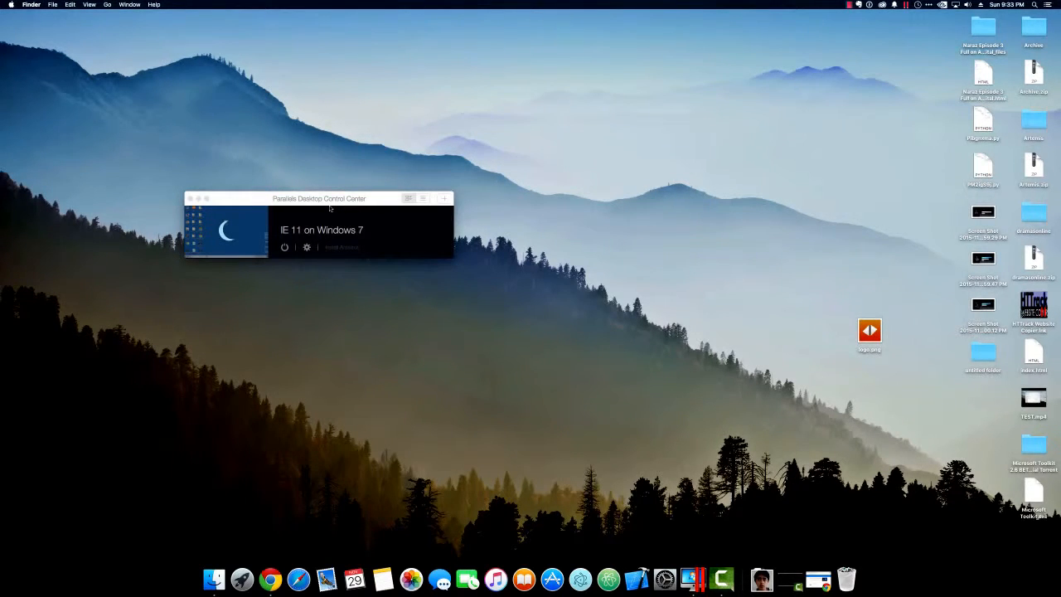
pyautogui.click(317, 200)
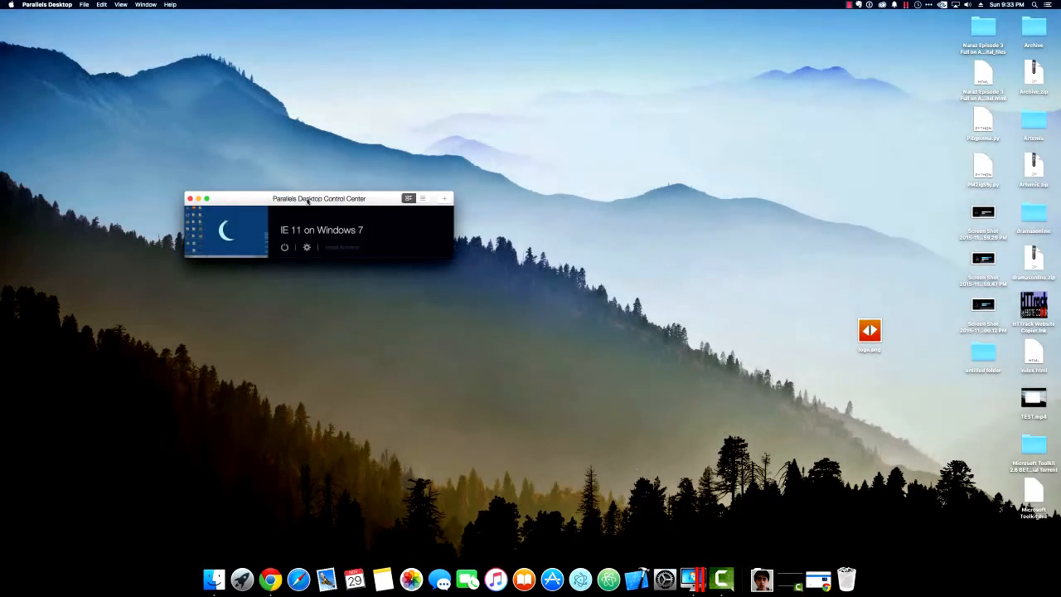
pyautogui.moveTo(299, 199); pyautogui.dragTo(347, 128)
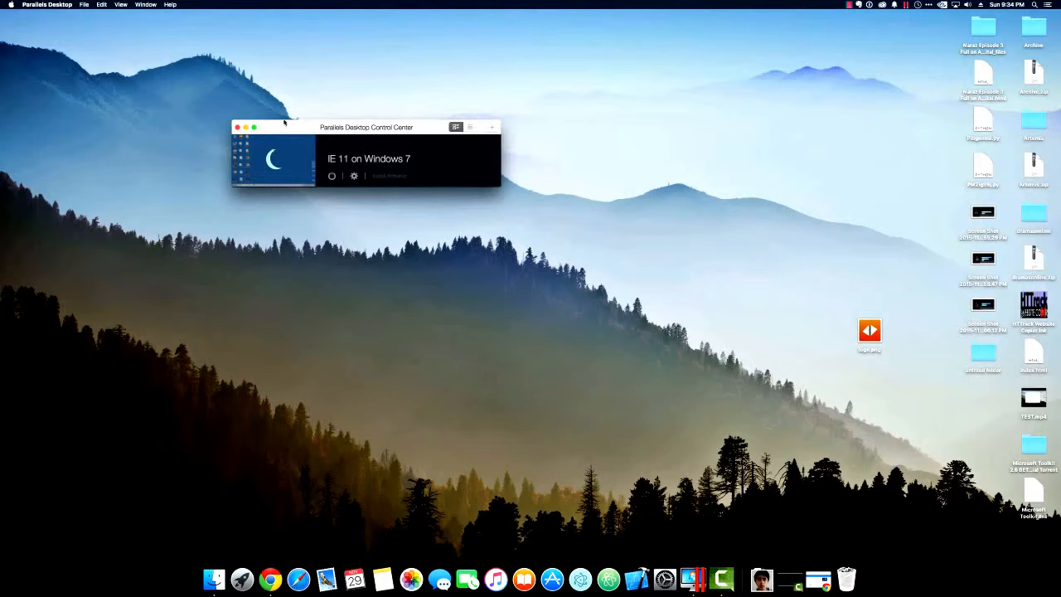
pyautogui.moveTo(284, 122); pyautogui.dragTo(302, 146)
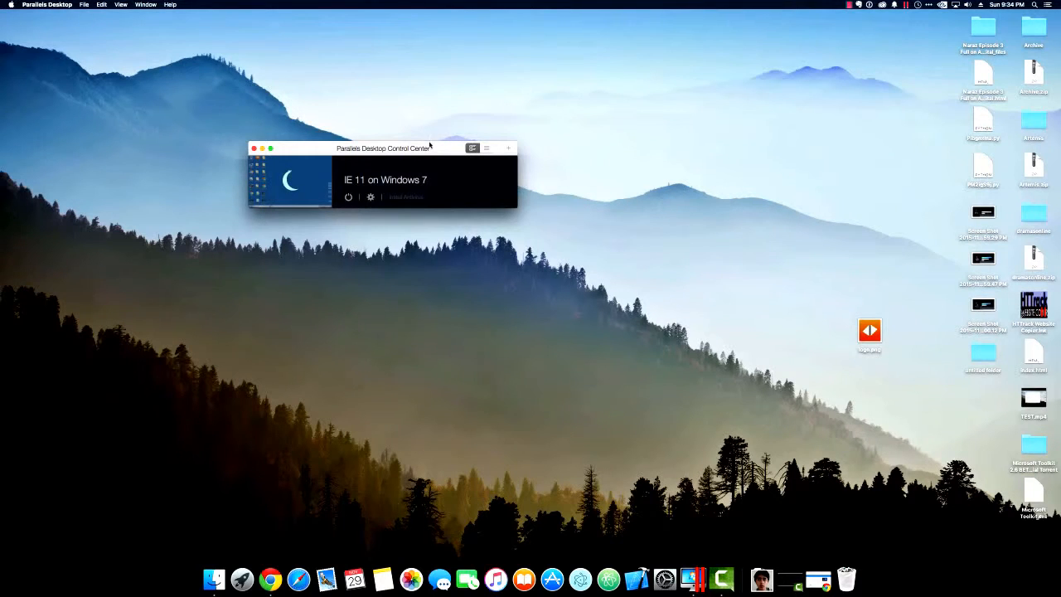
pyautogui.moveTo(429, 145); pyautogui.dragTo(374, 80)
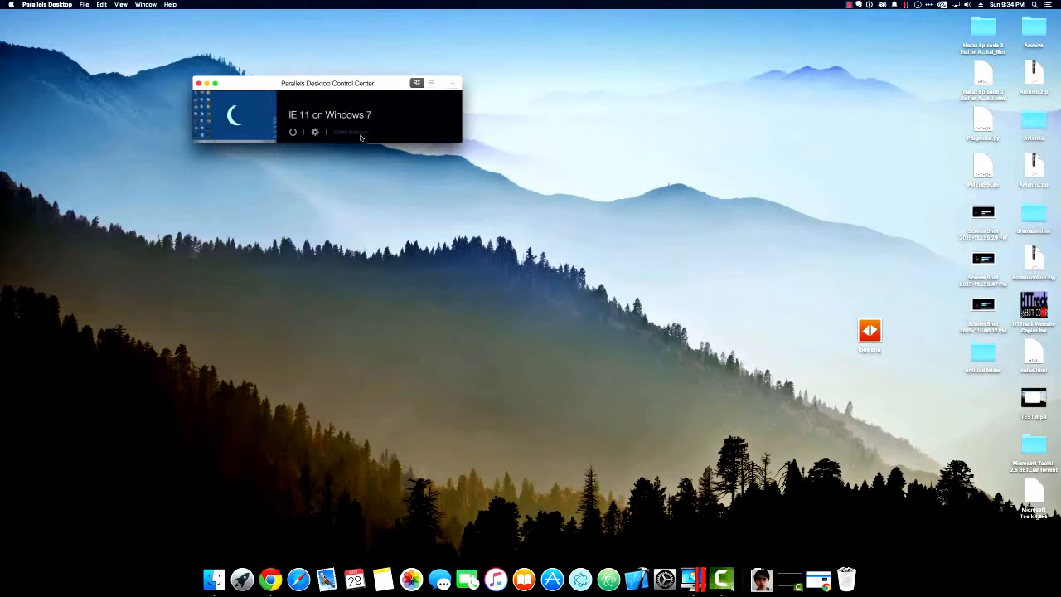
pyautogui.moveTo(282, 83); pyautogui.dragTo(323, 165)
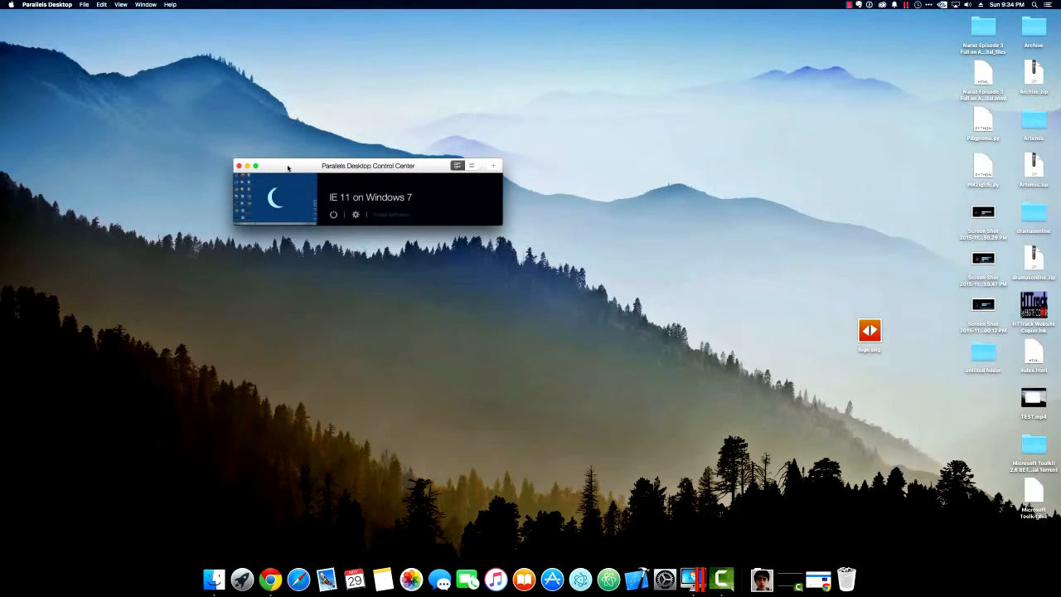
pyautogui.moveTo(287, 168); pyautogui.dragTo(257, 170)
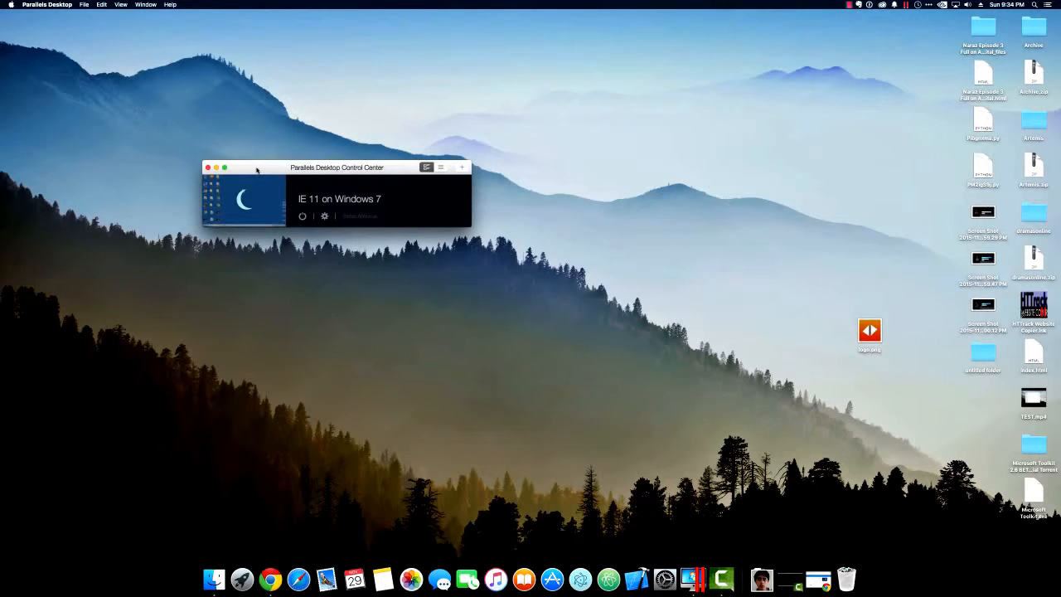
pyautogui.moveTo(256, 168); pyautogui.dragTo(256, 167)
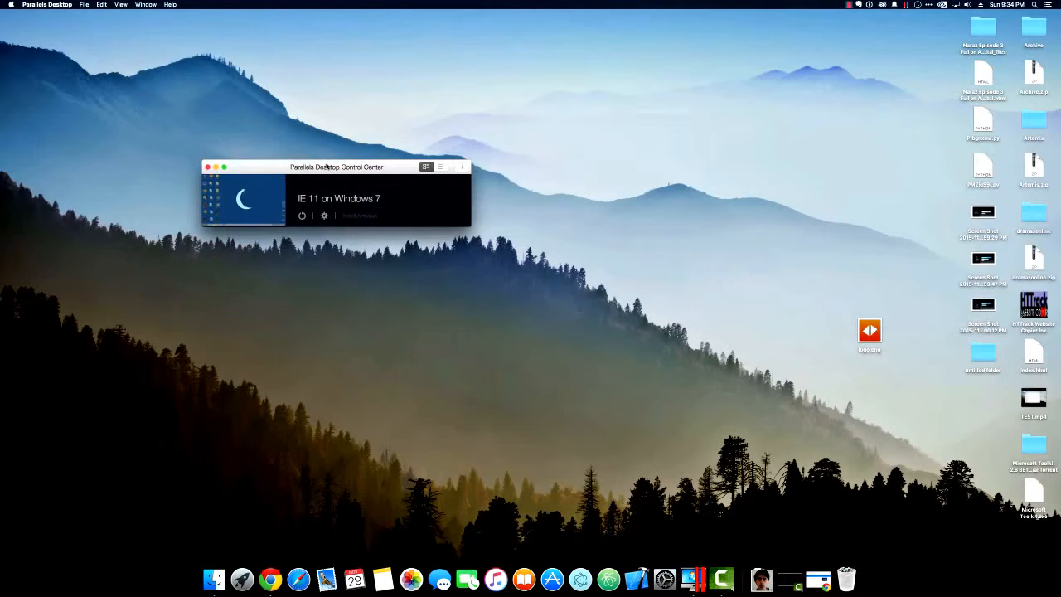
pyautogui.moveTo(327, 166); pyautogui.dragTo(358, 202)
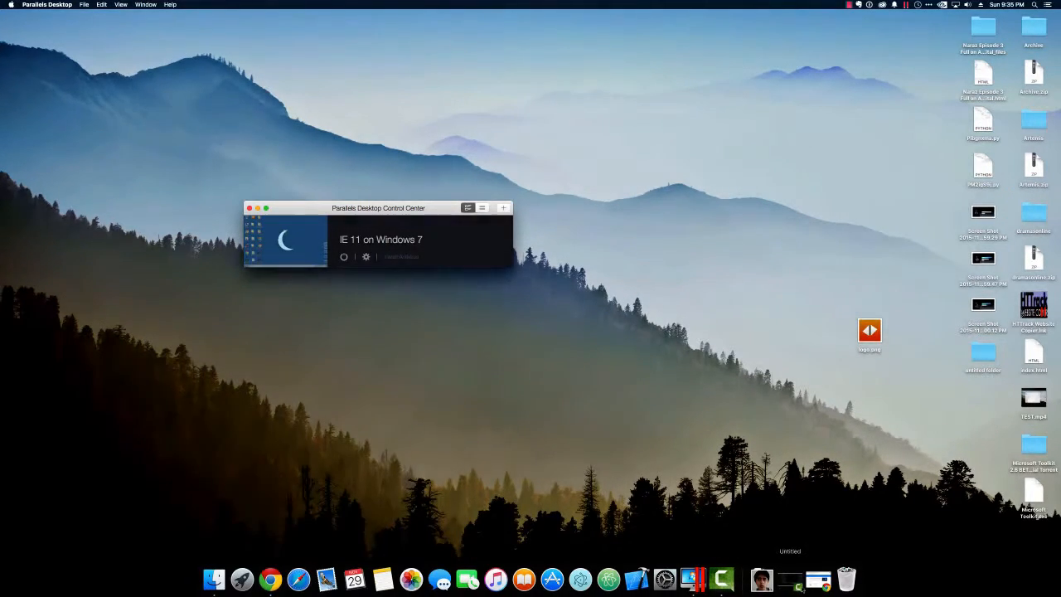
# Switch to the minimized Chrome window and examine Microsoft's Windows 10 Disc Image (ISO File) download page
pyautogui.click(818, 579)
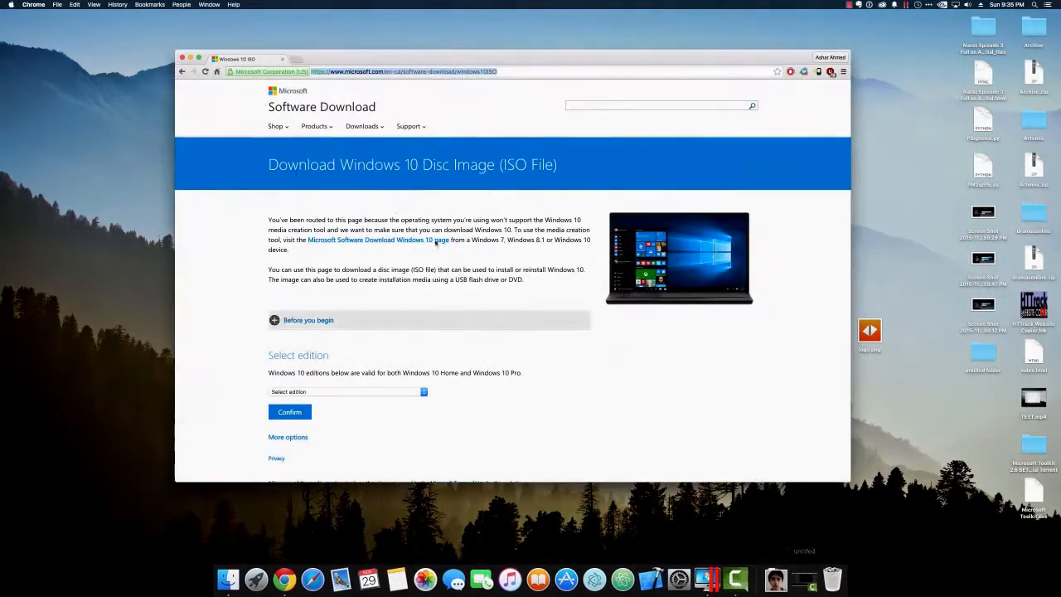
pyautogui.click(317, 208)
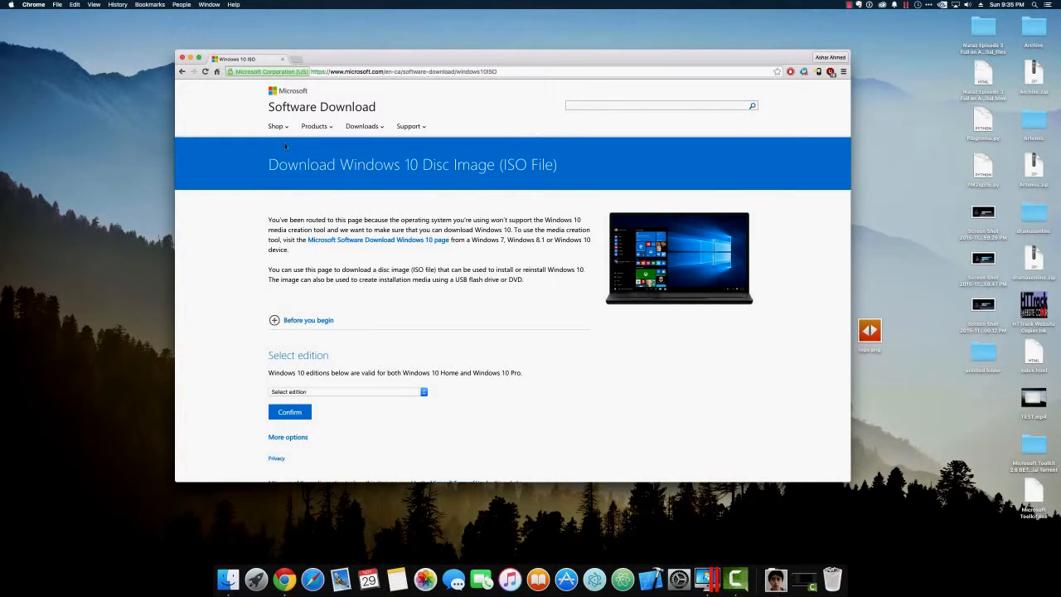
pyautogui.moveTo(267, 163); pyautogui.dragTo(532, 166)
pyautogui.click(532, 165)
pyautogui.scroll(-5, 396, 234)
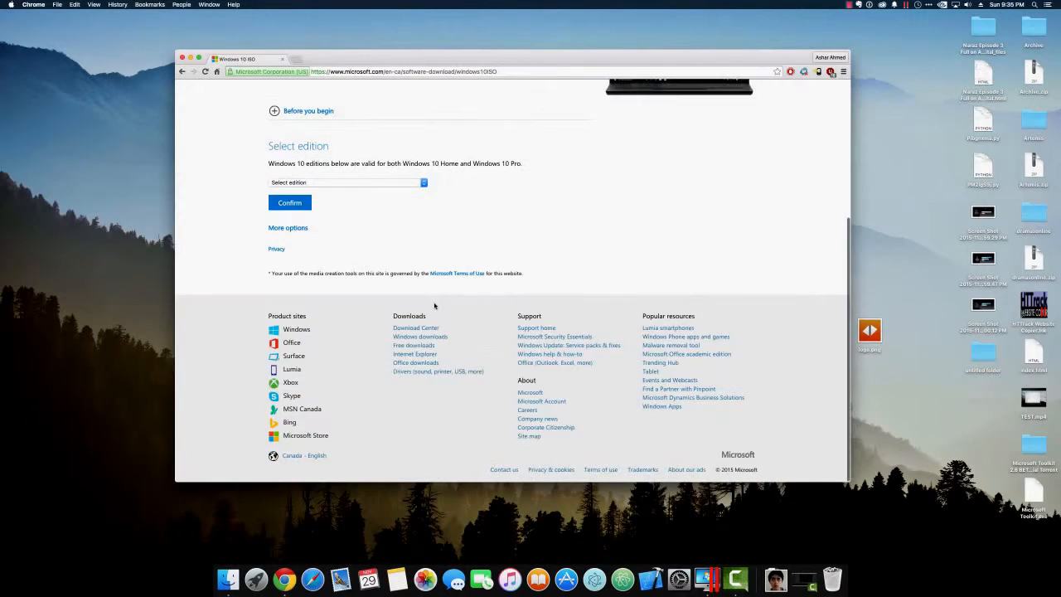
pyautogui.scroll(5, 396, 234)
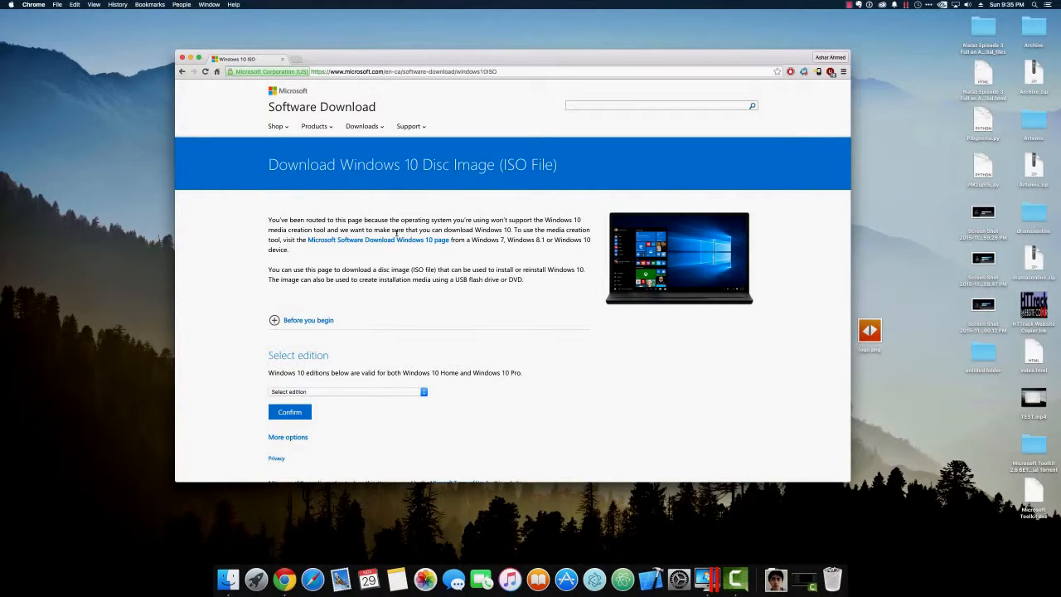
pyautogui.scroll(-1, 396, 234)
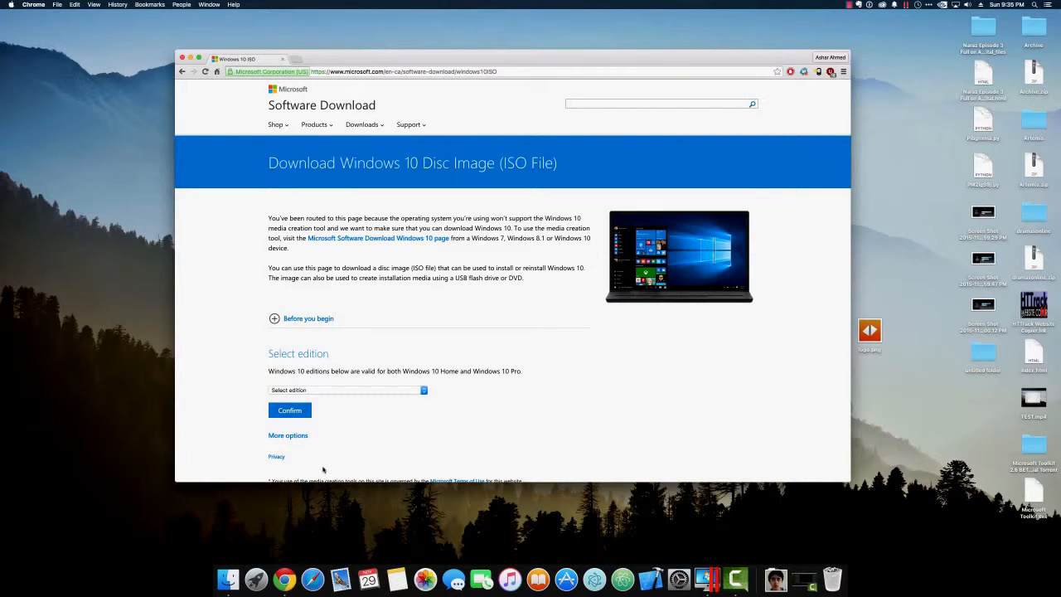
pyautogui.scroll(-5, 319, 461)
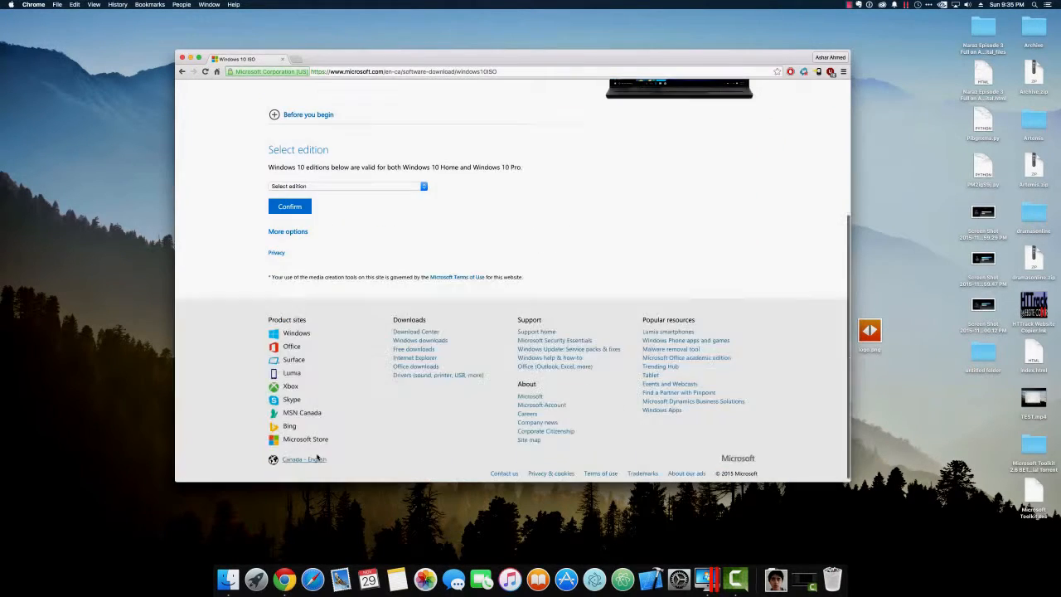
pyautogui.scroll(2, 317, 457)
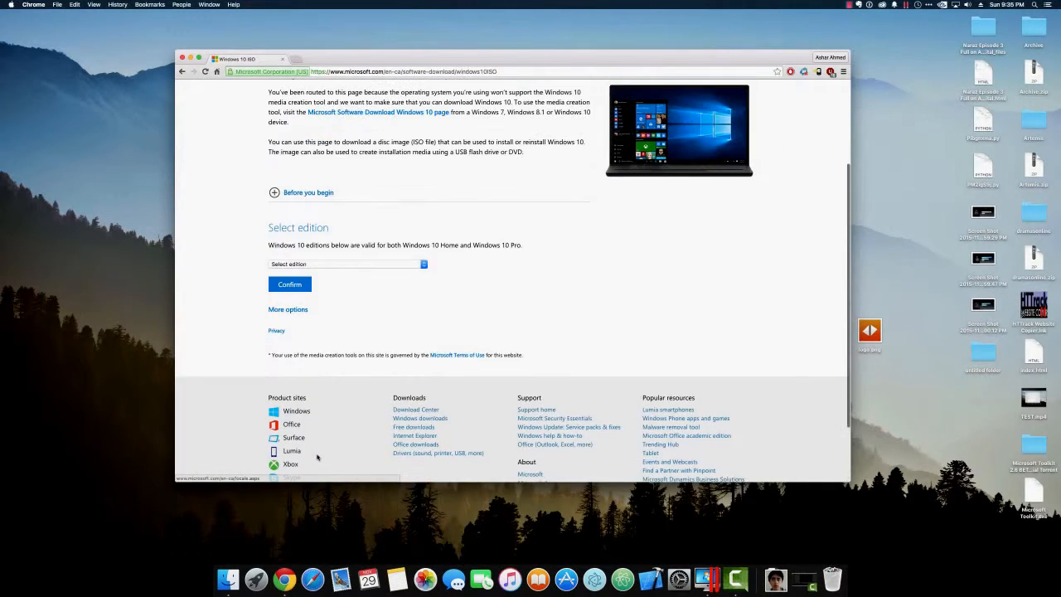
# Choose Windows 10 as the edition to download and confirm the choice
pyautogui.click(313, 263)
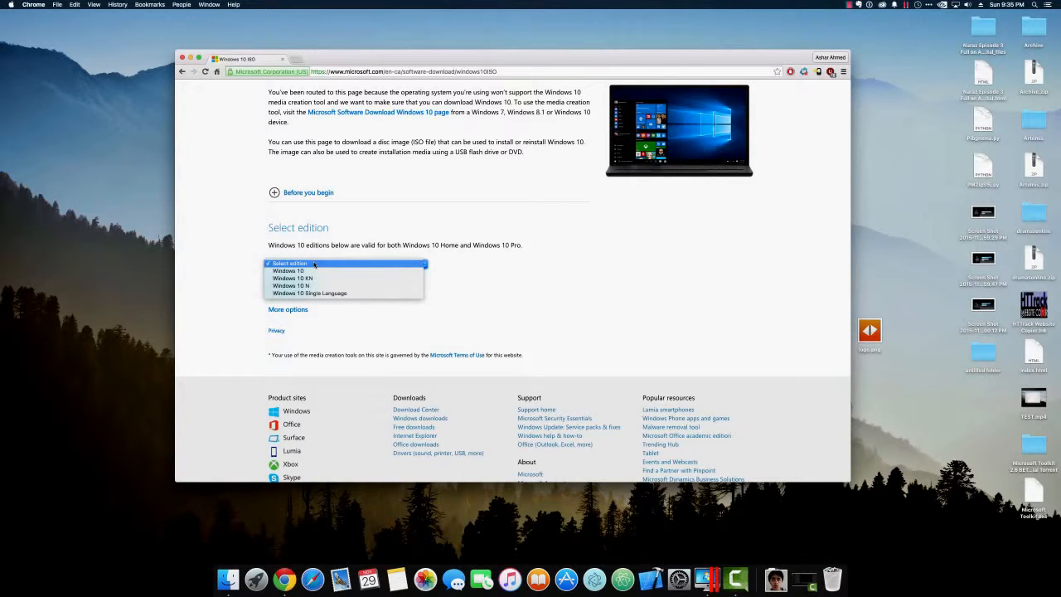
pyautogui.click(313, 271)
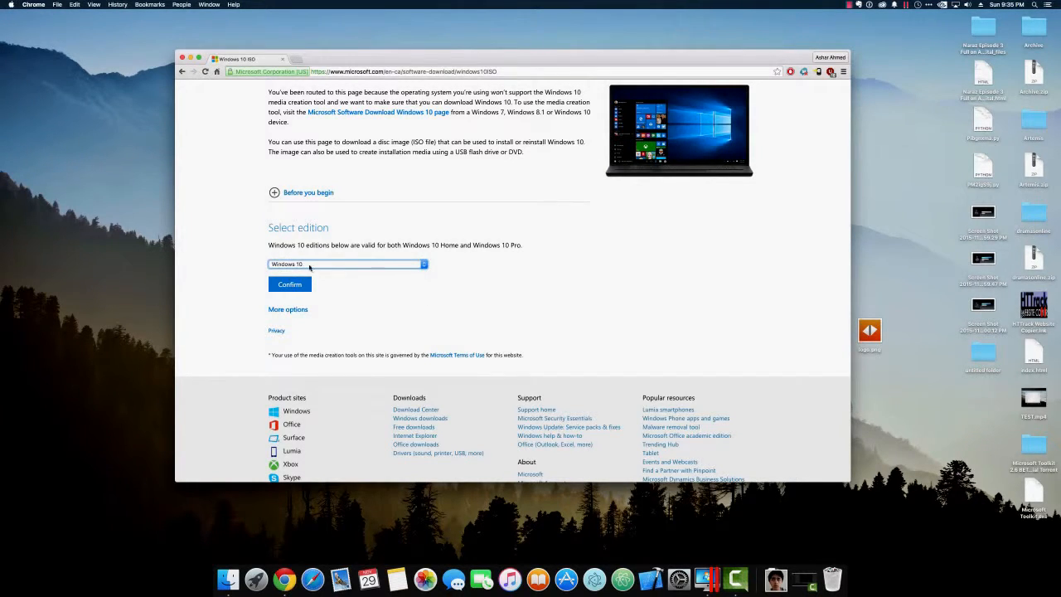
pyautogui.click(313, 265)
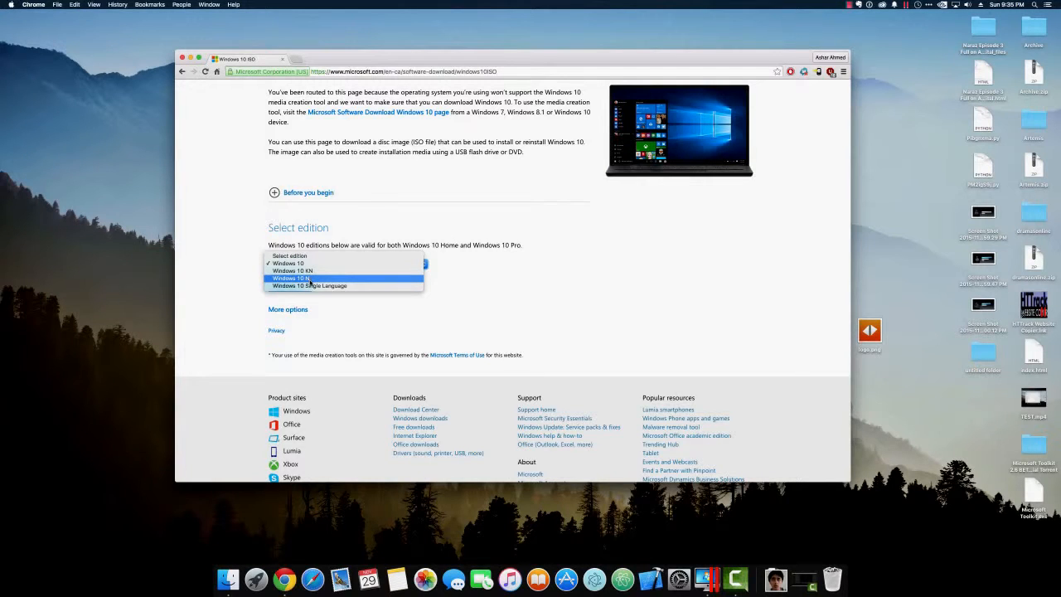
pyautogui.click(327, 264)
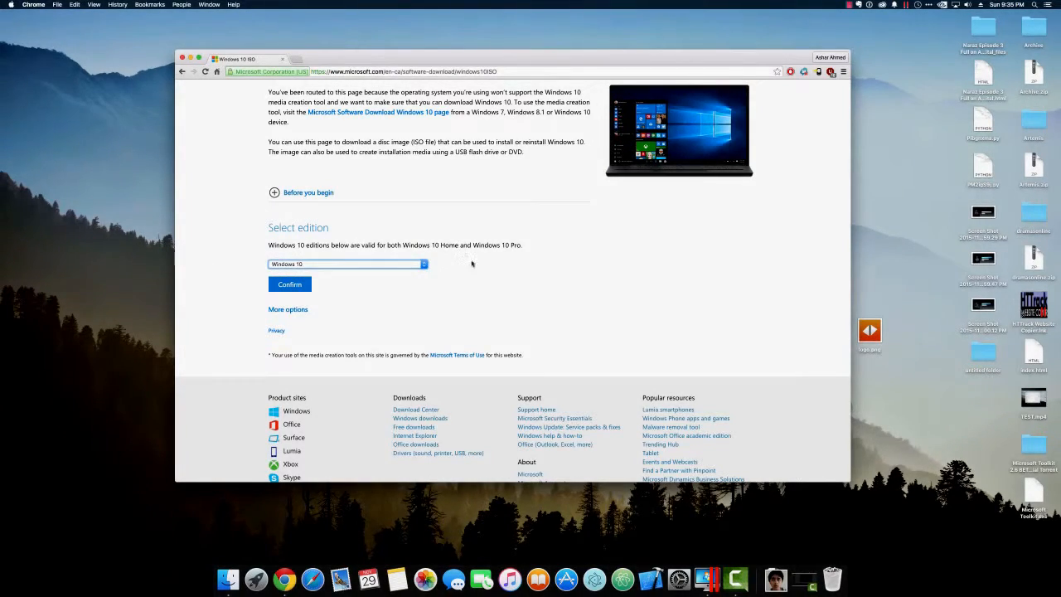
pyautogui.click(289, 284)
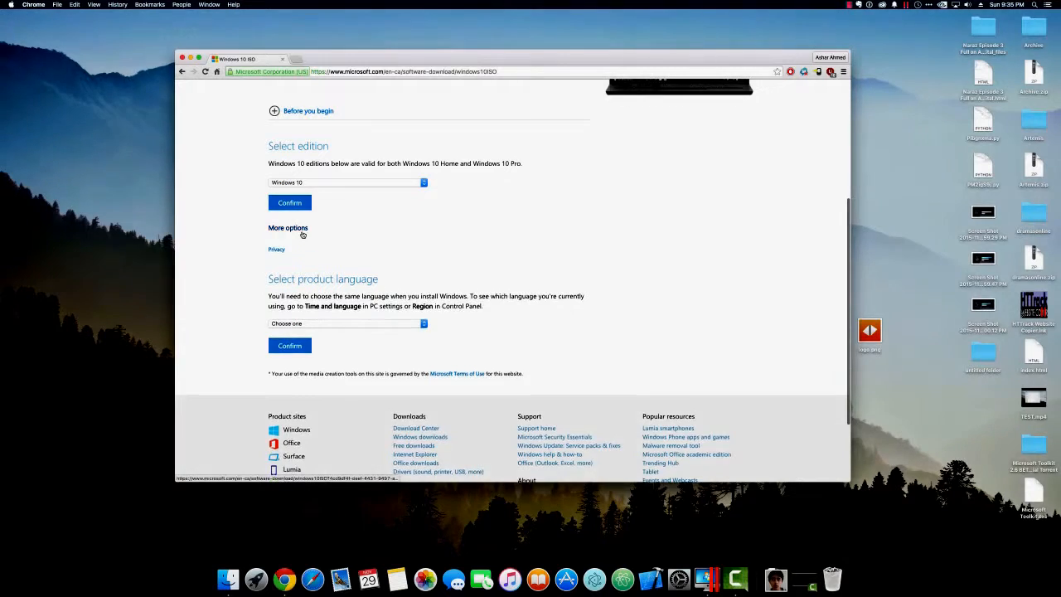
# Expand the additional download options, then set the product language to English and confirm it
pyautogui.click(298, 229)
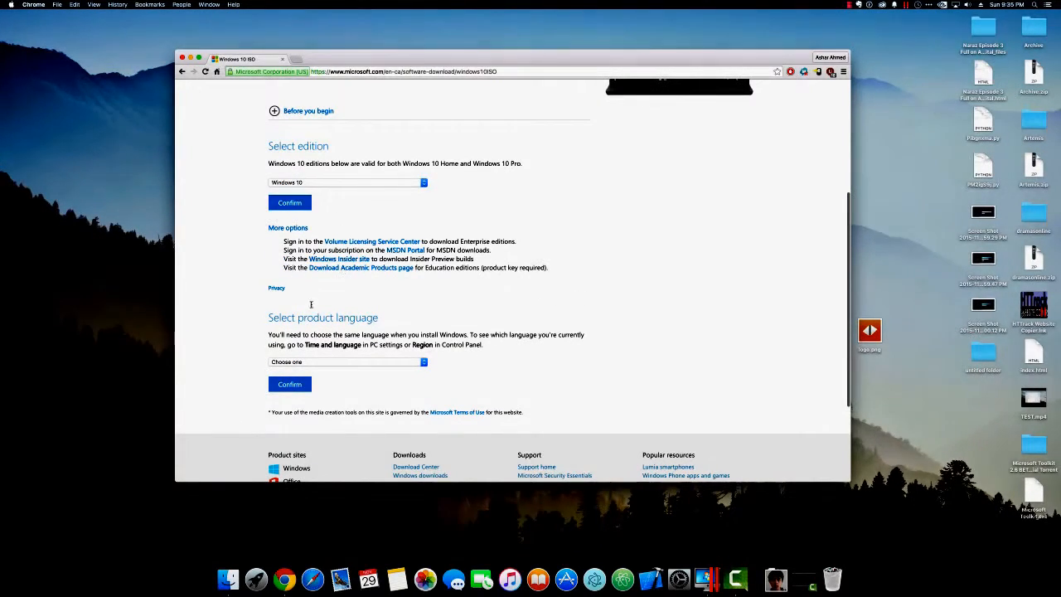
pyautogui.click(326, 363)
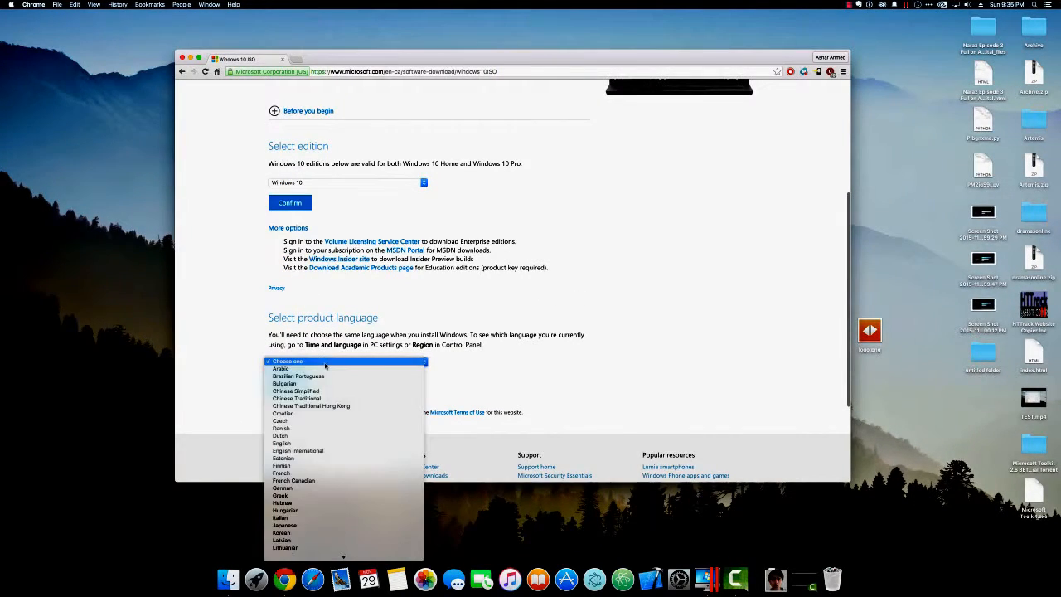
pyautogui.click(308, 444)
pyautogui.click(290, 385)
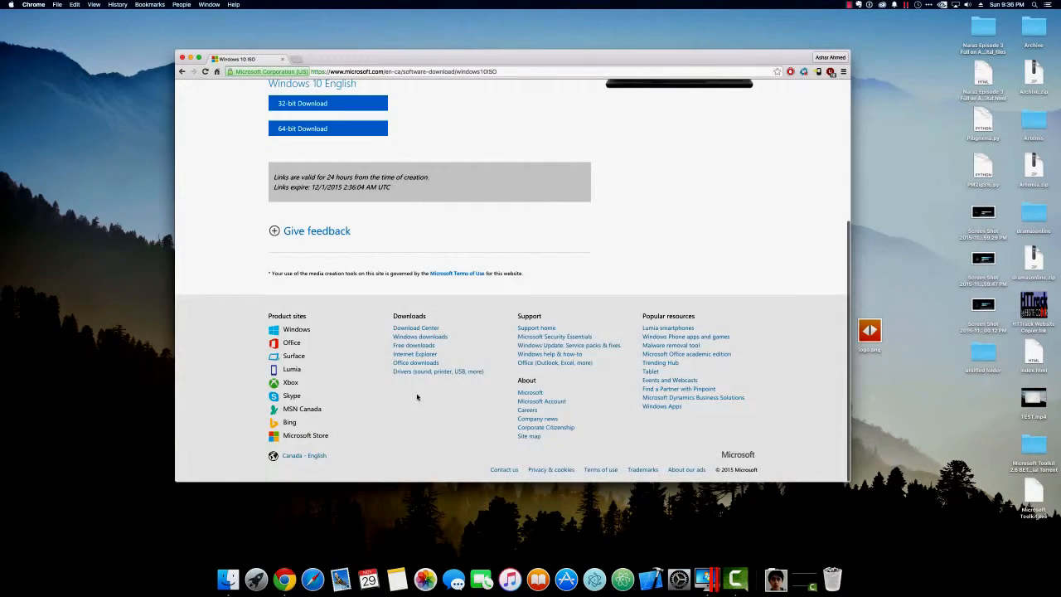
# View the 32-bit and 64-bit Windows 10 English download links, then close the browser window
pyautogui.scroll(2, 397, 331)
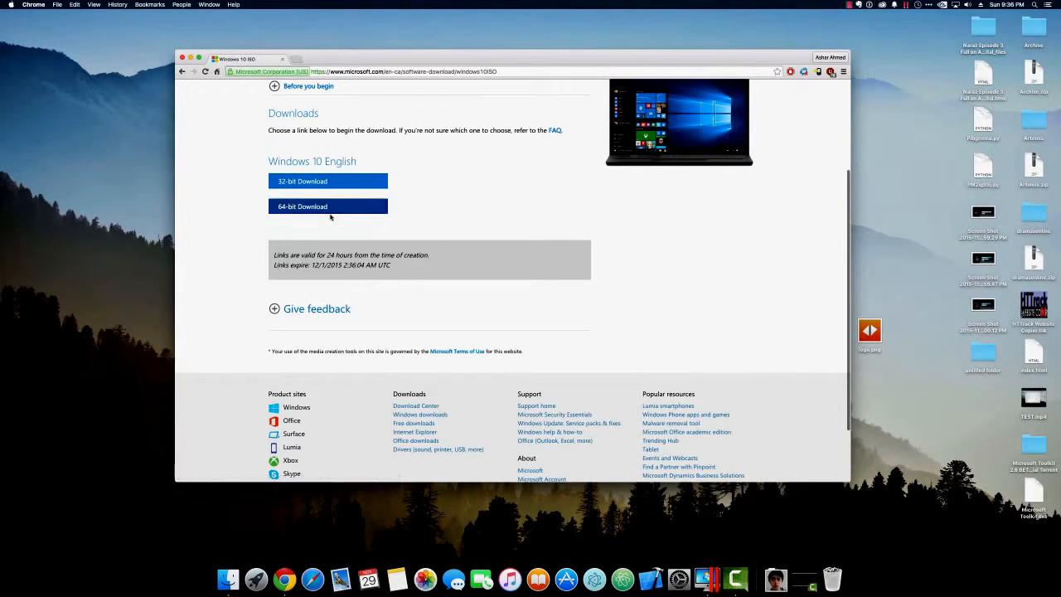
pyautogui.click(182, 59)
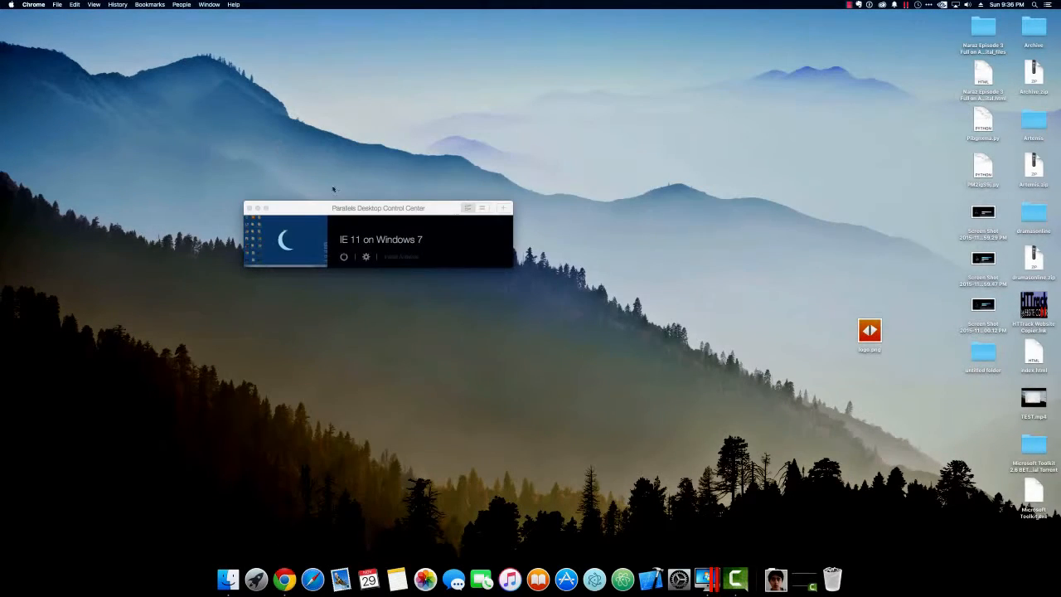
pyautogui.moveTo(363, 210); pyautogui.dragTo(299, 143)
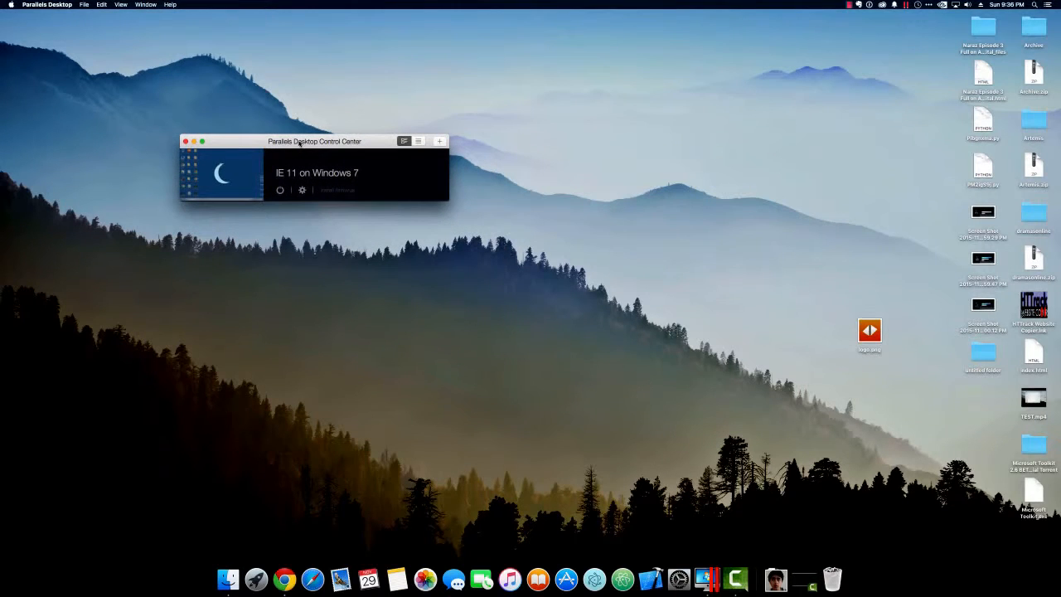
pyautogui.moveTo(300, 144); pyautogui.dragTo(311, 157)
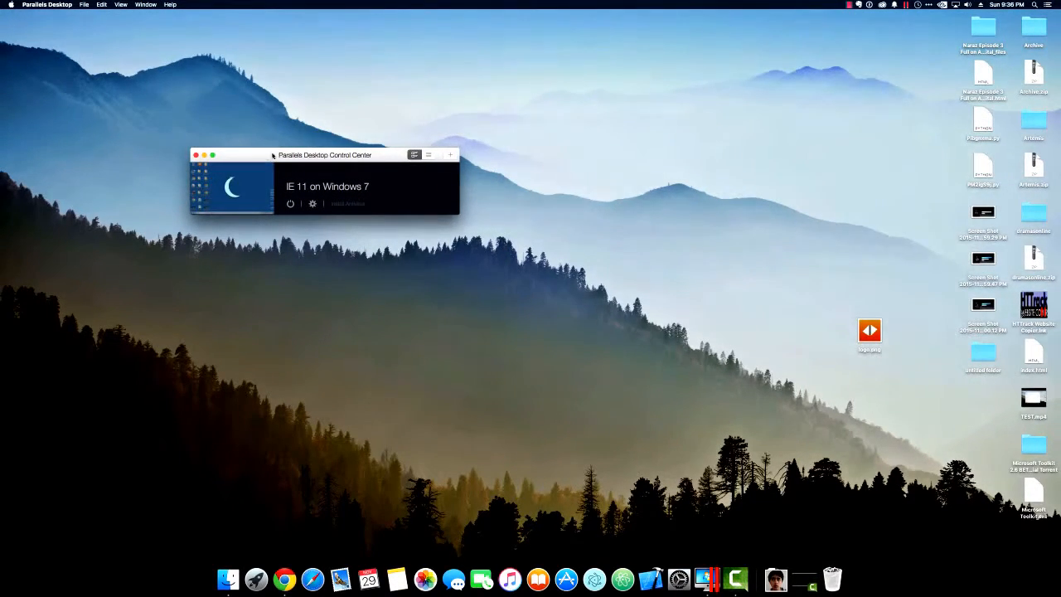
pyautogui.moveTo(265, 155); pyautogui.dragTo(285, 173)
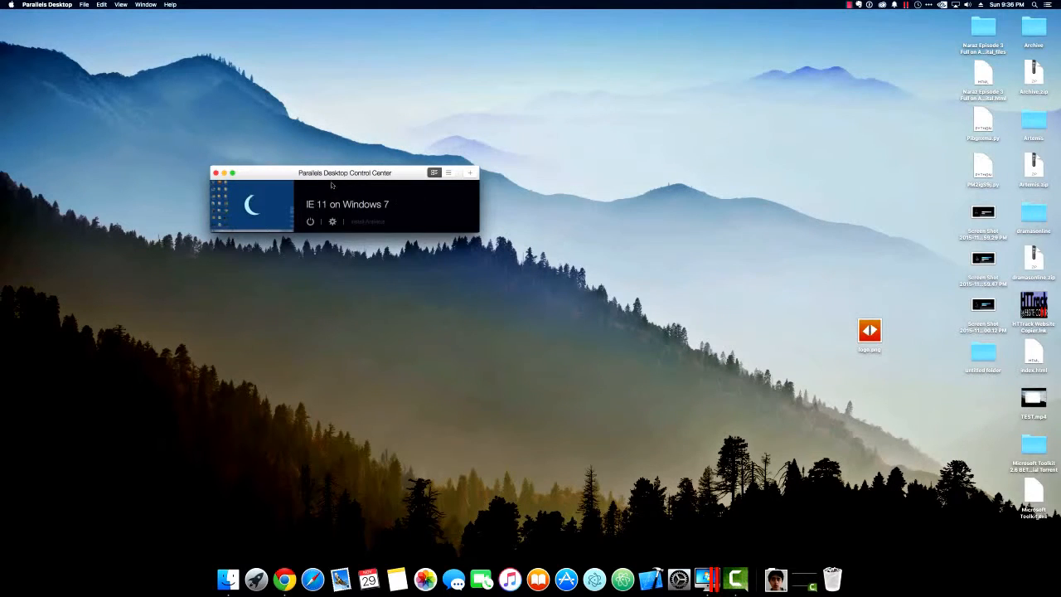
pyautogui.moveTo(332, 175); pyautogui.dragTo(345, 205)
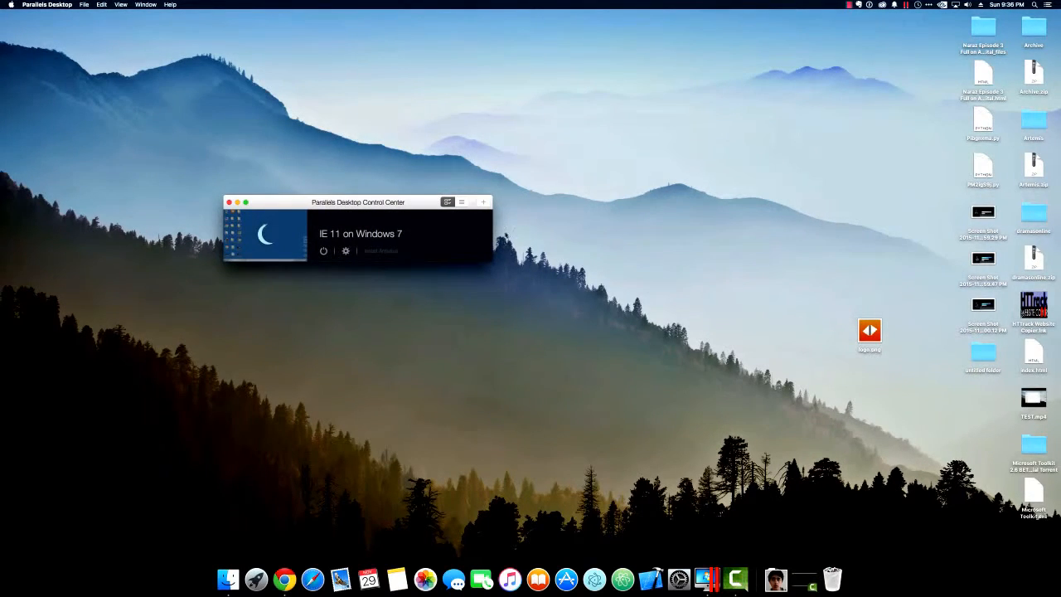
# Start a new virtual machine installed from an image file, using Win10_English_x64.iso as the Windows 10 source
pyautogui.click(484, 204)
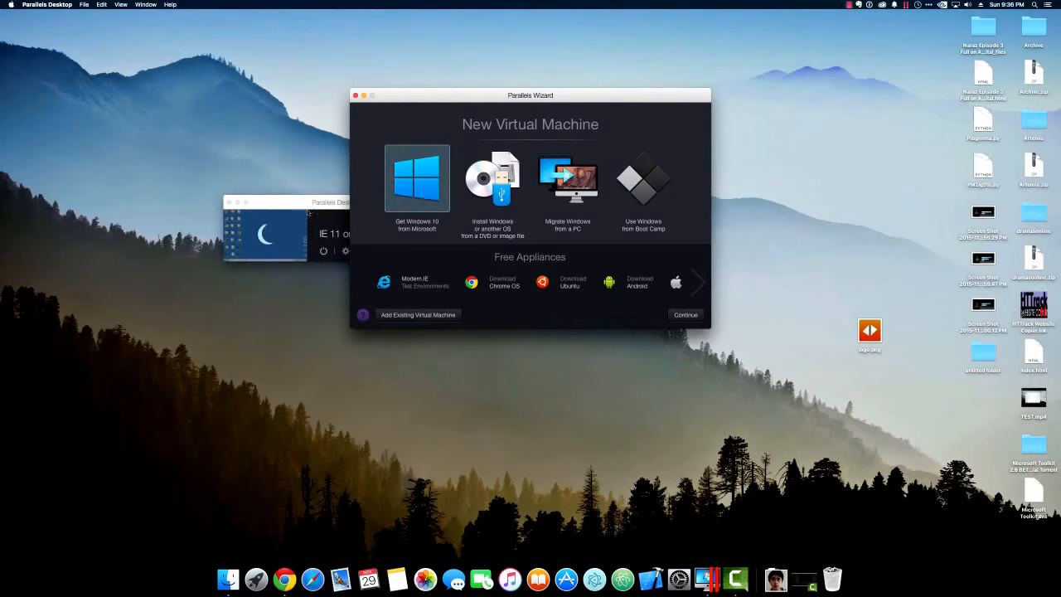
pyautogui.moveTo(305, 213)
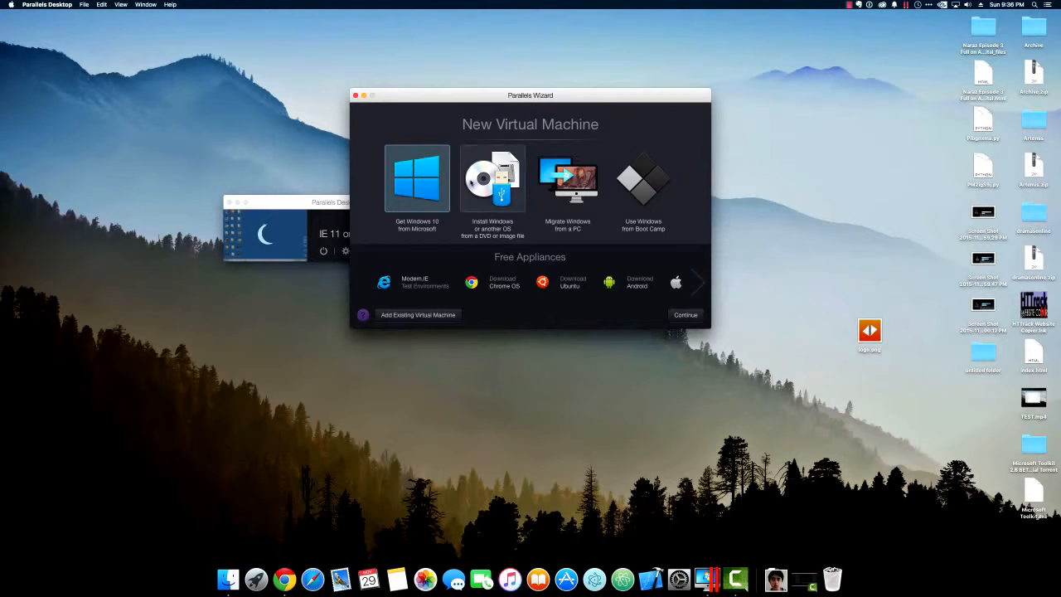
pyautogui.click(486, 189)
pyautogui.doubleClick(487, 190)
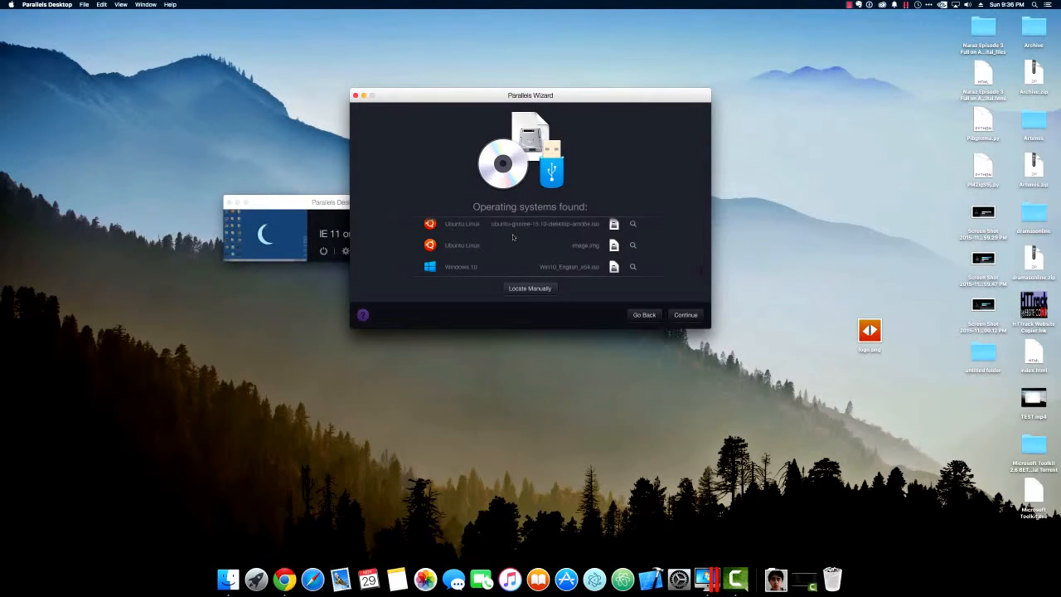
pyautogui.click(693, 314)
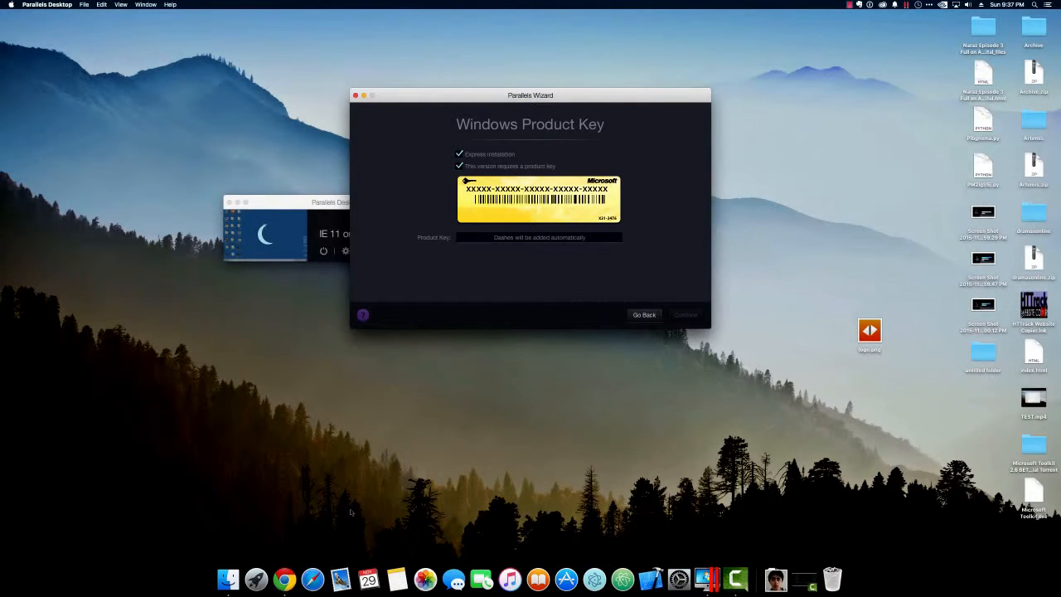
# Switch to Chrome, search for "windows 10 product key", skim the Windows Central article on activating Windows 10, and close the browser window
pyautogui.click(284, 578)
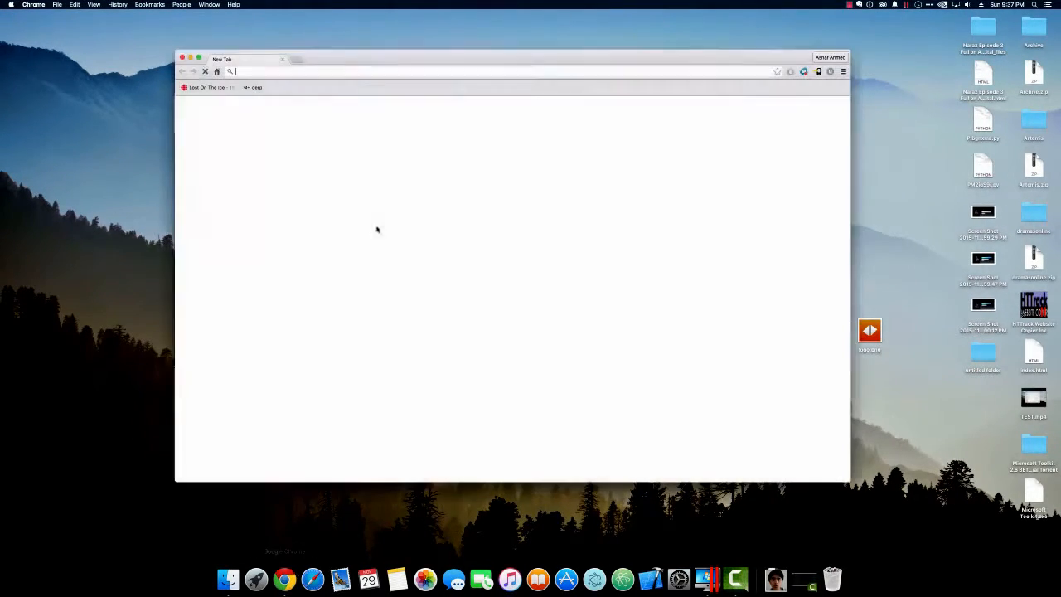
pyautogui.write('windows 10 pro')
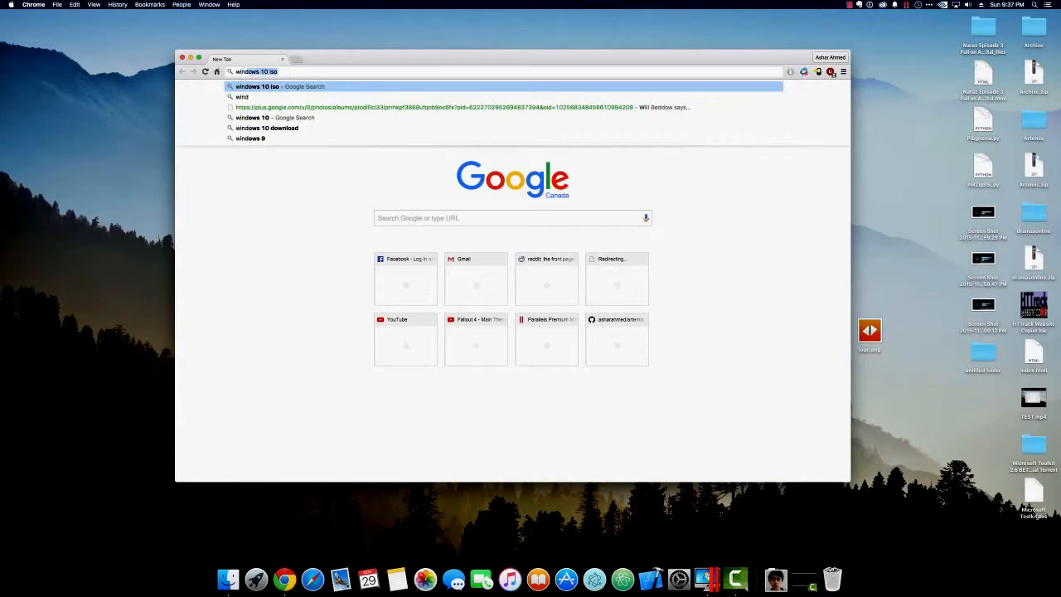
pyautogui.write('duct key')
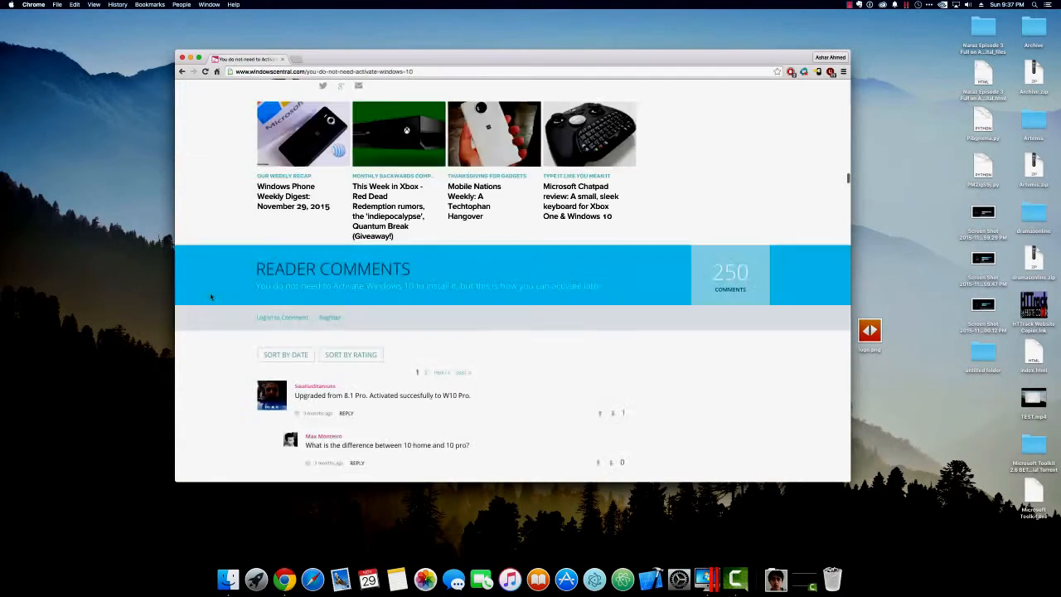
pyautogui.scroll(-5, 189, 201)
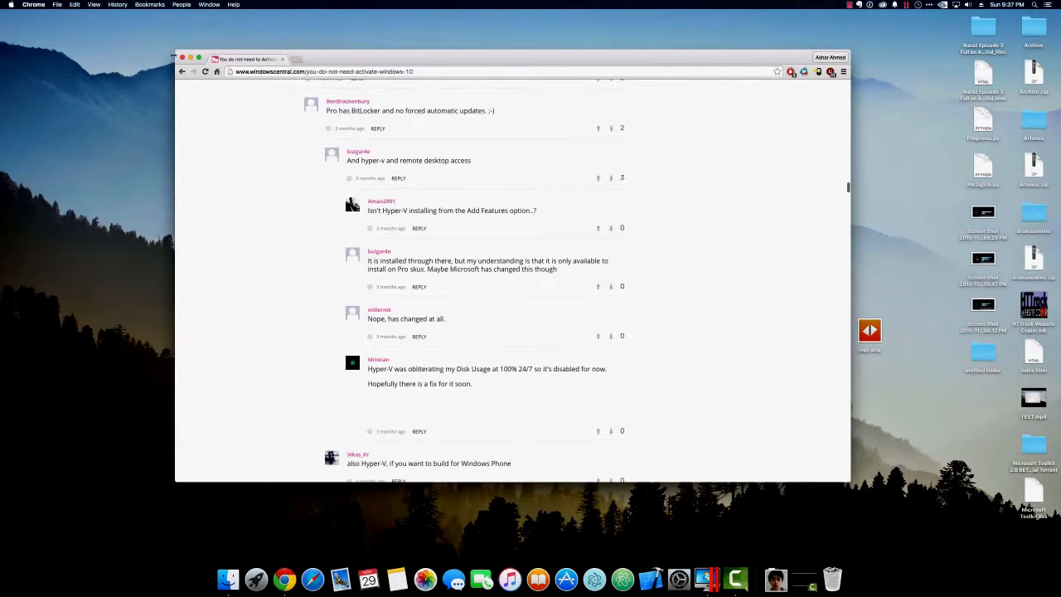
pyautogui.click(181, 57)
# Mark this Windows version as not requiring a product key and continue the setup with express installation enabled
pyautogui.moveTo(426, 101); pyautogui.dragTo(196, 69)
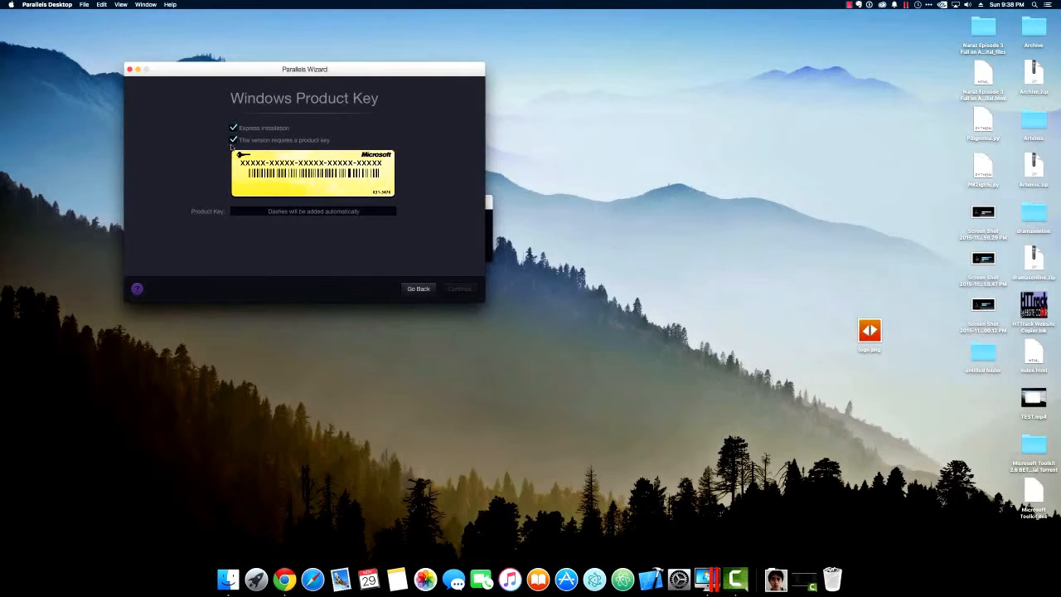
pyautogui.click(233, 140)
pyautogui.click(461, 291)
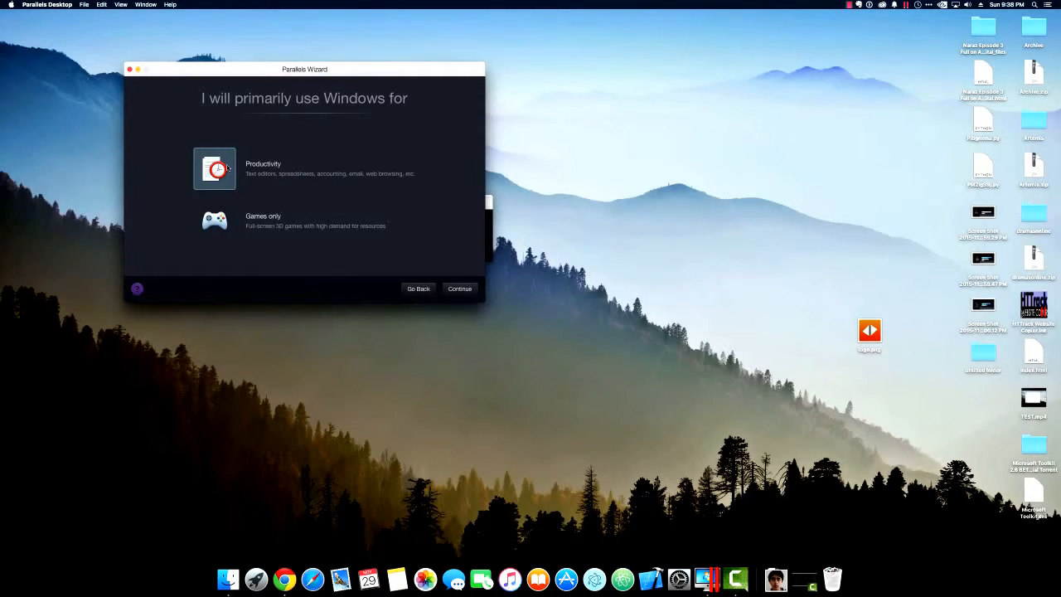
# Set Productivity as the primary use for Windows and continue to the name and location settings
pyautogui.click(216, 217)
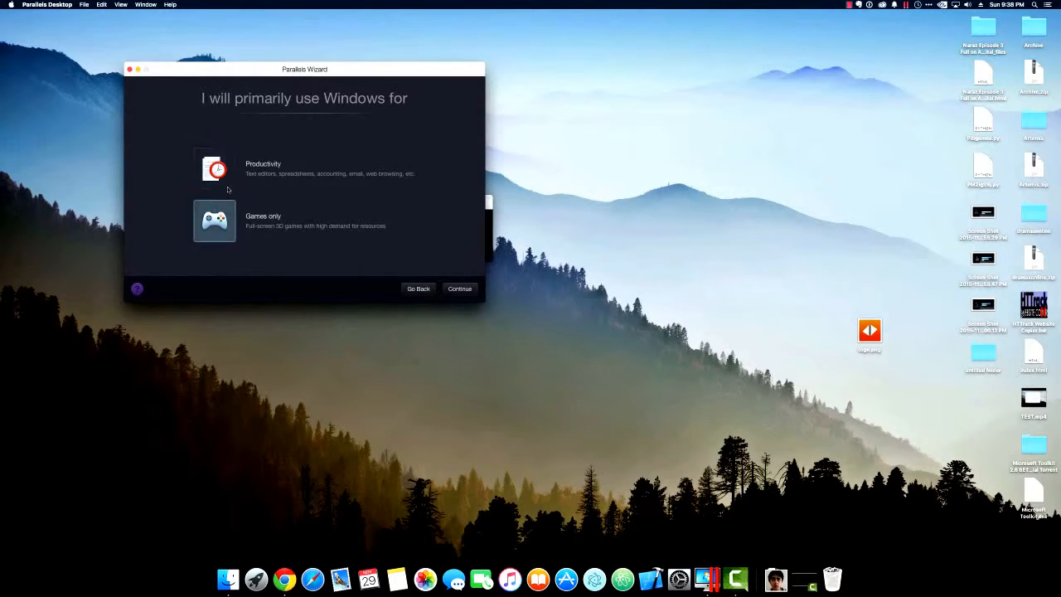
pyautogui.click(210, 187)
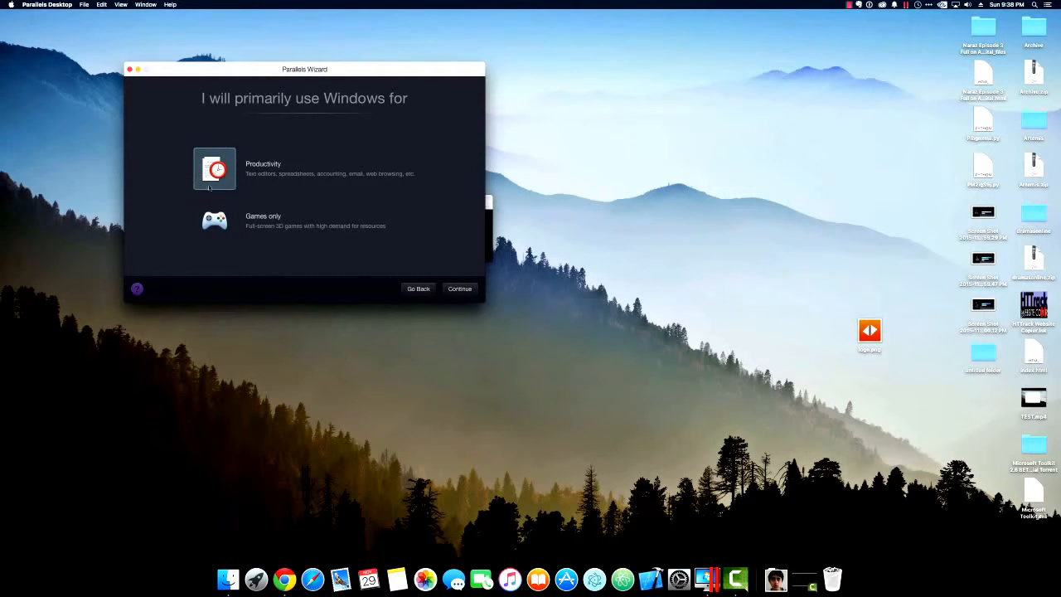
pyautogui.click(469, 288)
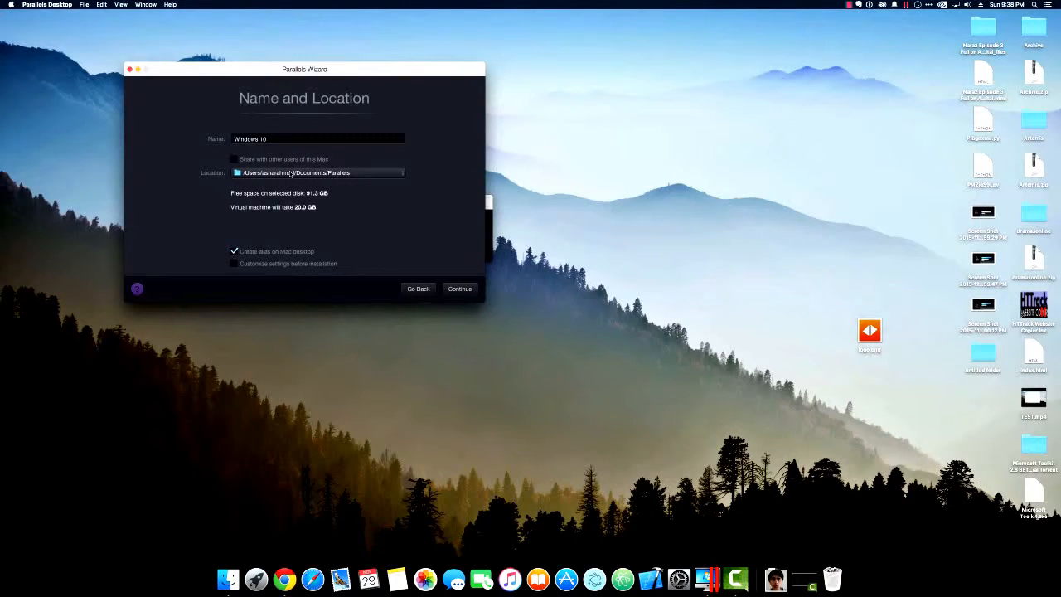
# Set the virtual machine's location to the VMs folder in Mac Stuff on the Secondary drive and enable customizing settings before installation
pyautogui.click(290, 172)
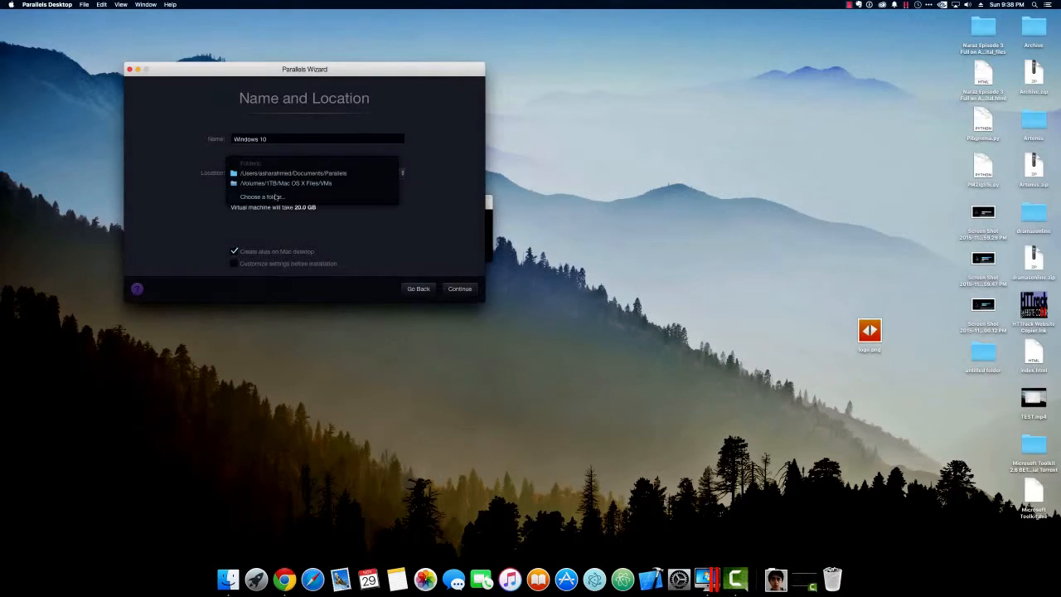
pyautogui.click(278, 197)
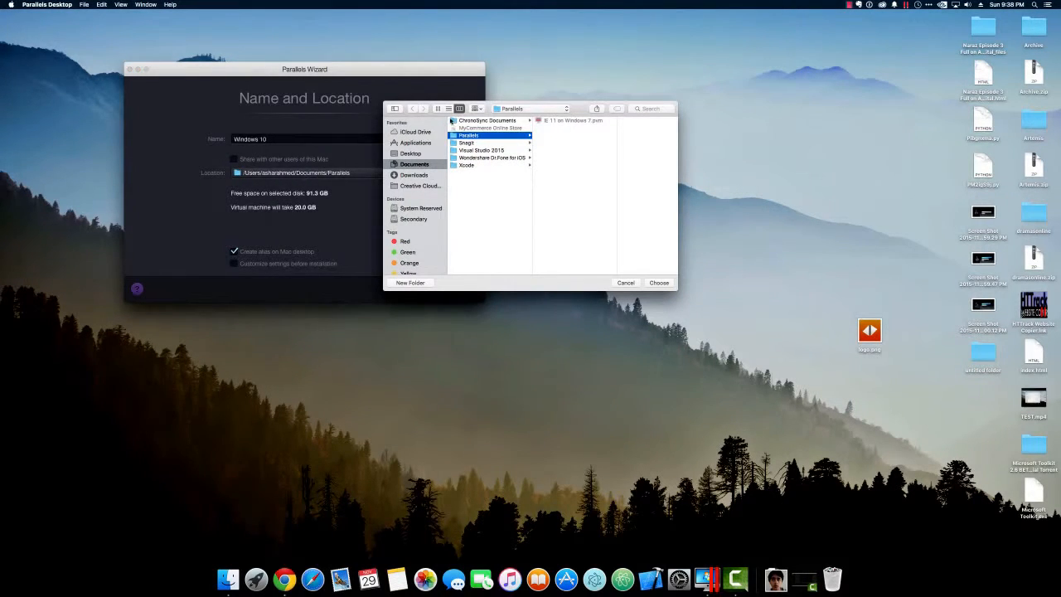
pyautogui.moveTo(459, 109); pyautogui.dragTo(246, 117)
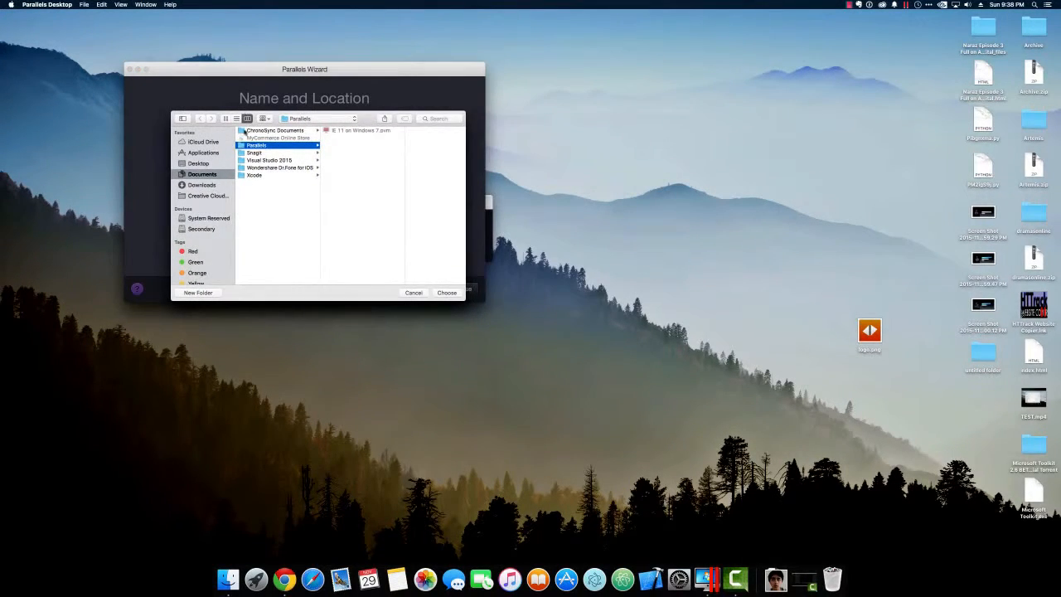
pyautogui.click(206, 227)
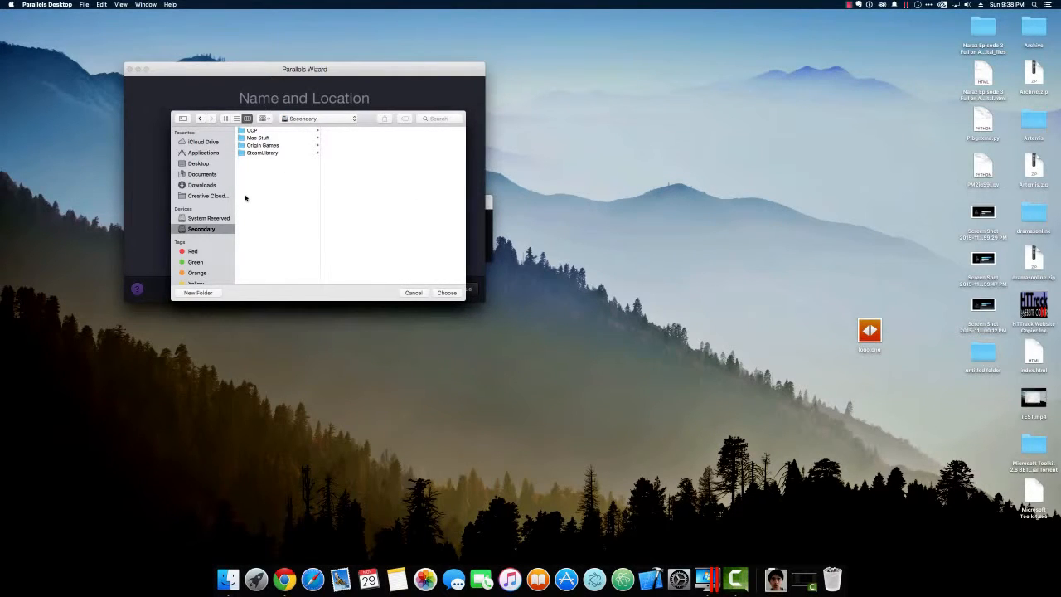
pyautogui.click(261, 138)
pyautogui.click(362, 131)
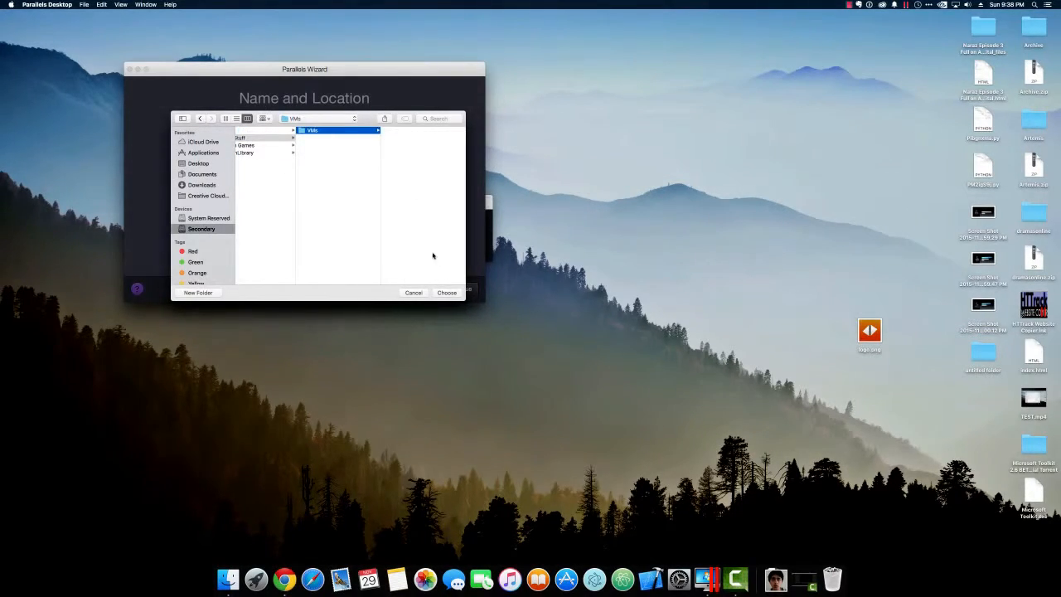
pyautogui.click(446, 291)
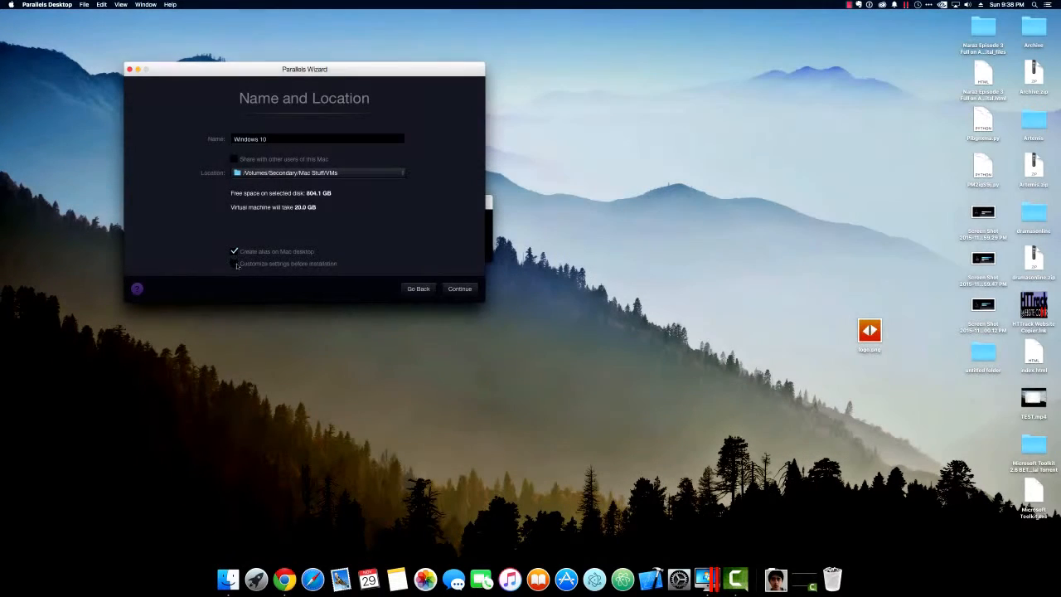
pyautogui.click(234, 264)
pyautogui.click(460, 288)
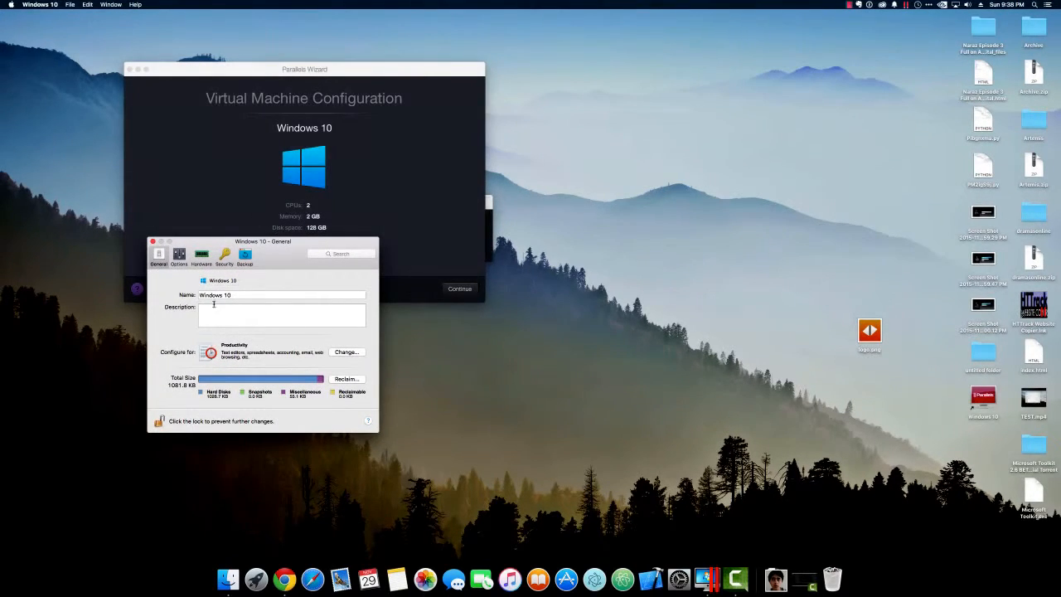
# In the virtual machine's hardware settings, assign 6648 MB of memory and 4 processors
pyautogui.click(201, 257)
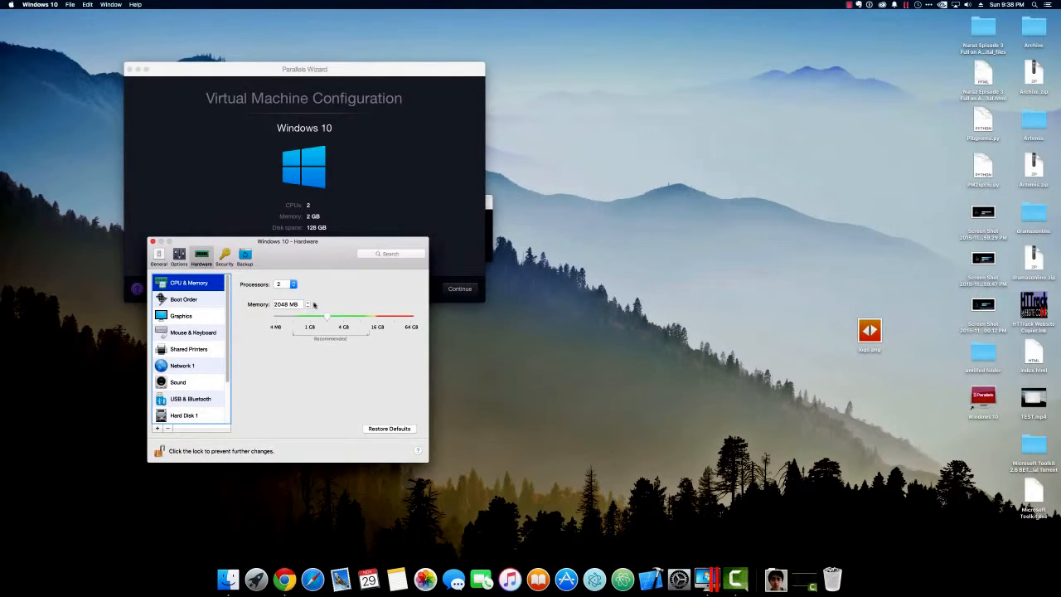
pyautogui.moveTo(331, 319); pyautogui.dragTo(354, 322)
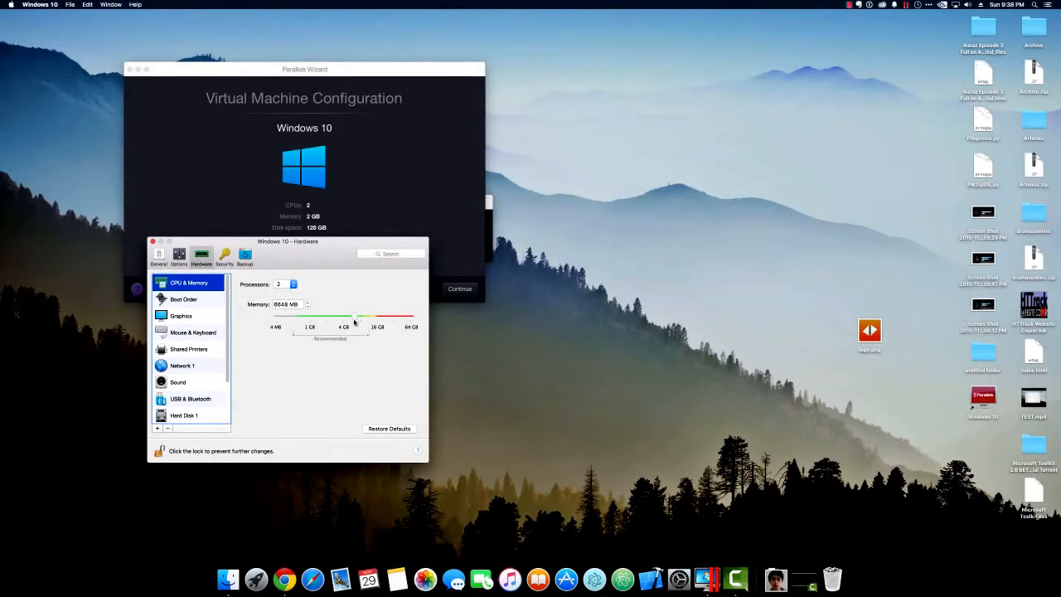
pyautogui.click(293, 284)
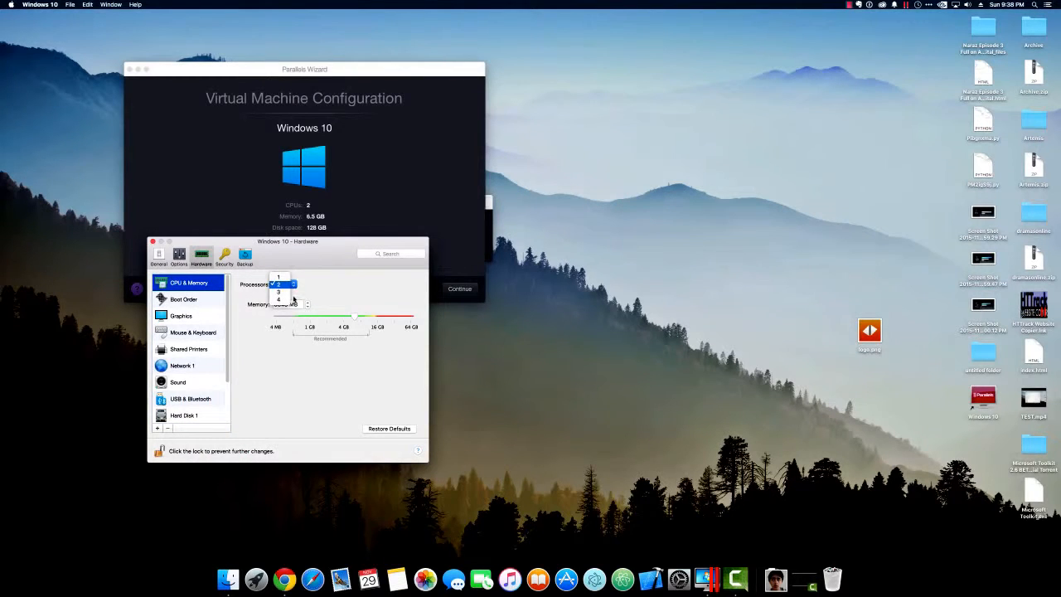
pyautogui.click(280, 299)
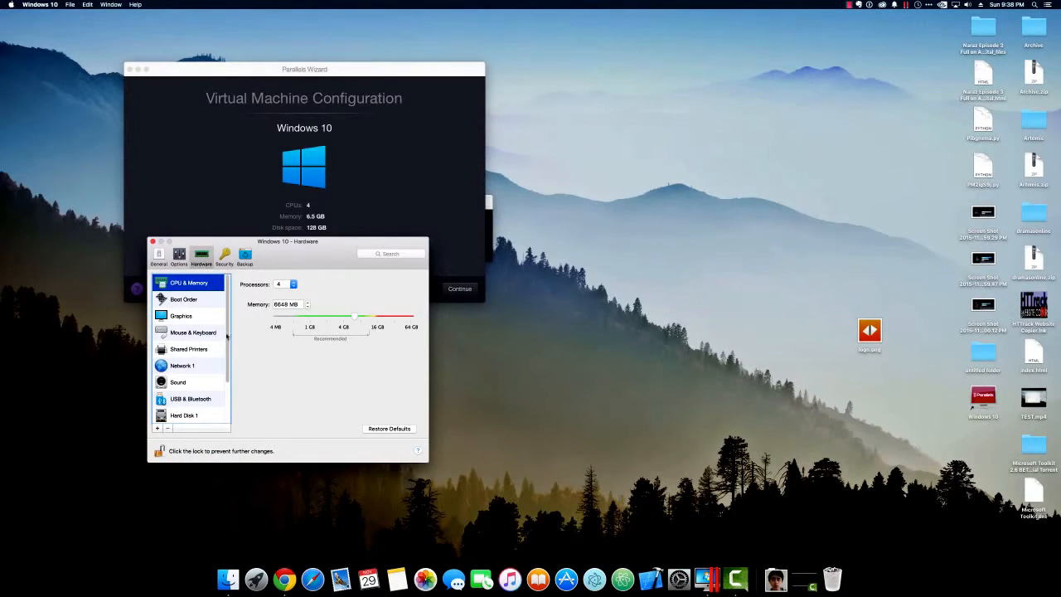
# View the boot order, then set the graphics memory to 1035 MB and confirm the change
pyautogui.click(198, 300)
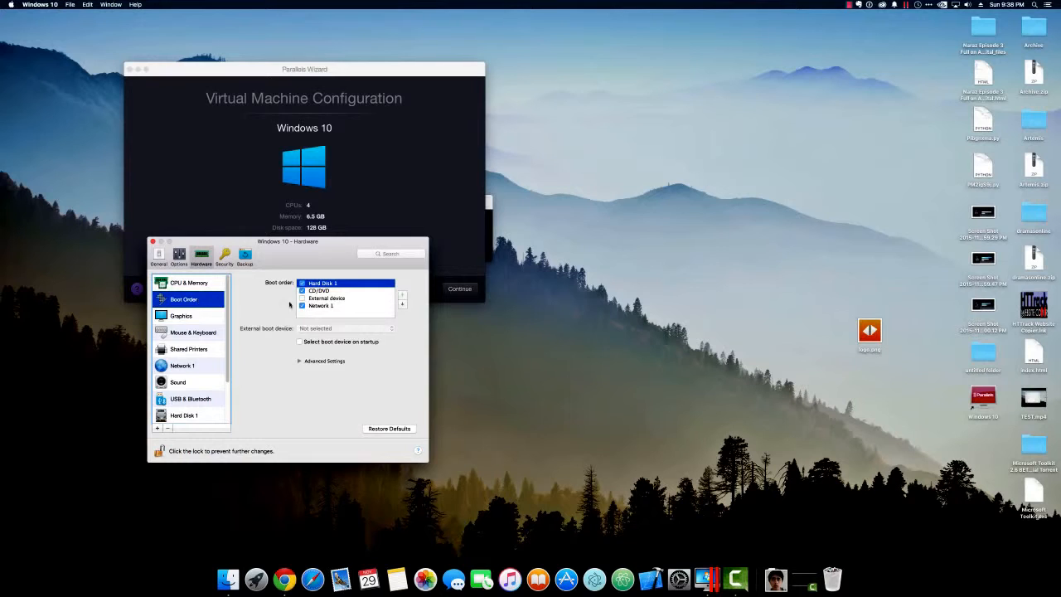
pyautogui.click(211, 315)
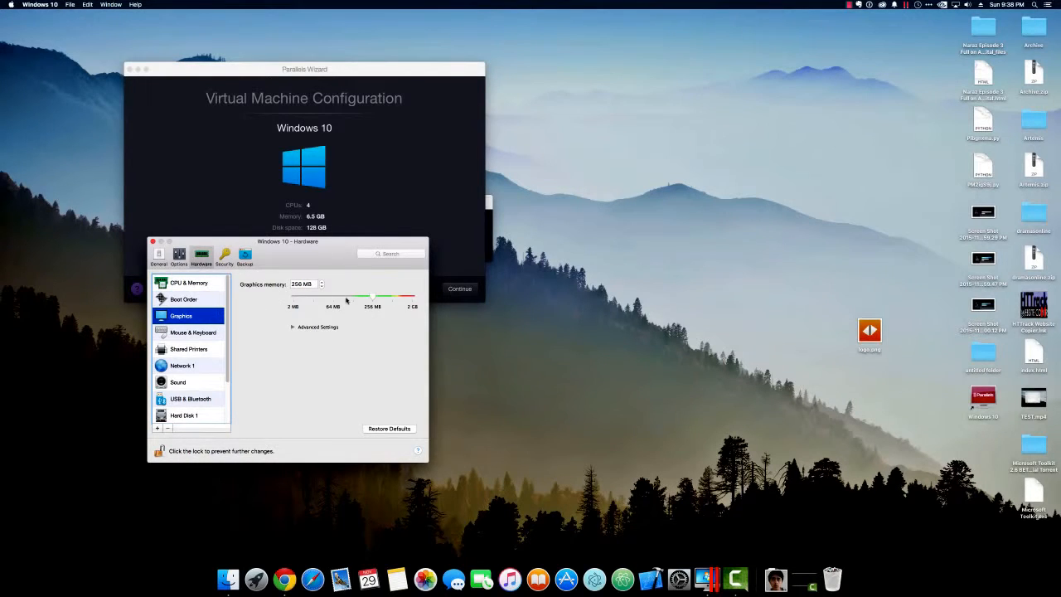
pyautogui.moveTo(377, 297); pyautogui.dragTo(400, 299)
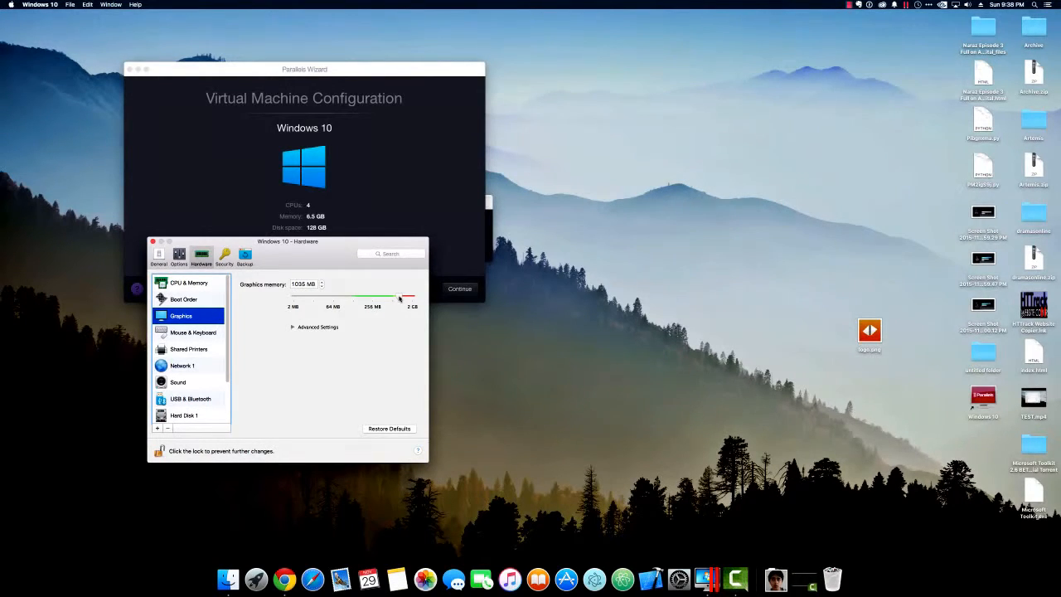
pyautogui.click(180, 368)
pyautogui.click(359, 328)
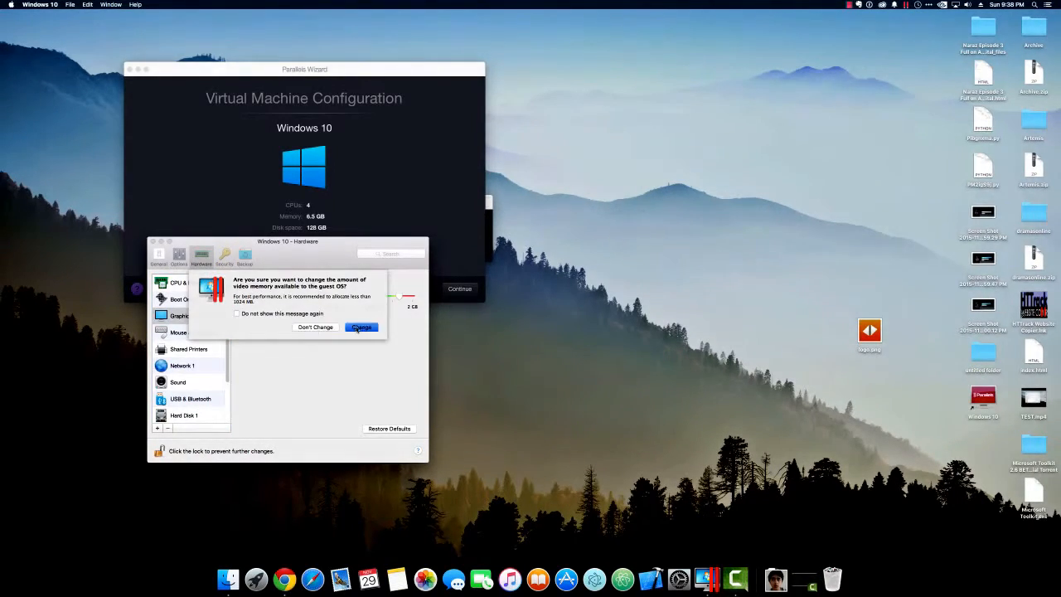
# Review the mouse and keyboard settings and the list of hardware devices, then close the configuration window
pyautogui.click(177, 334)
pyautogui.scroll(-3, 179, 364)
pyautogui.scroll(3, 181, 368)
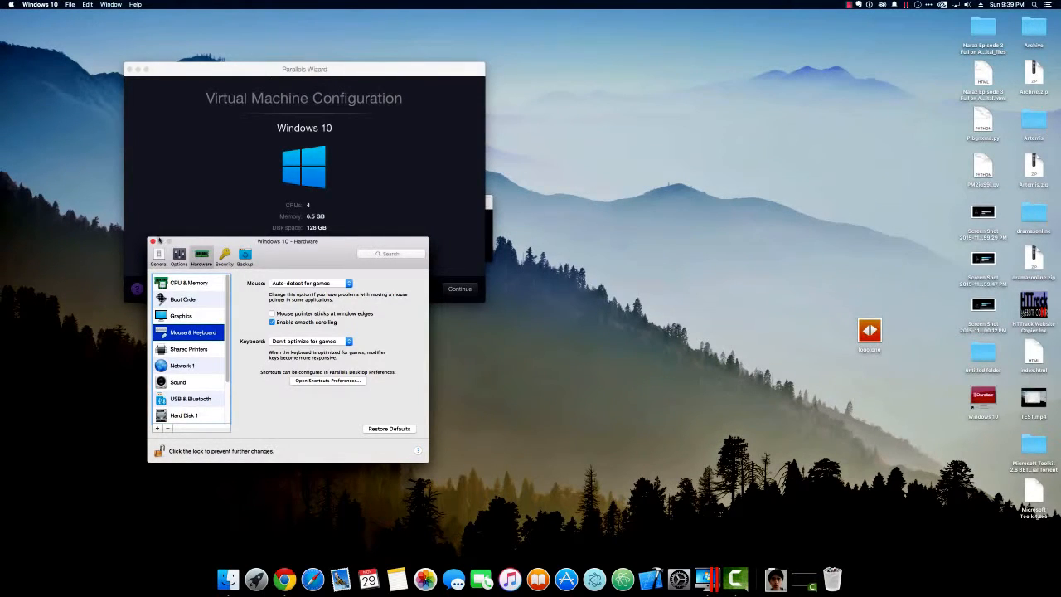
pyautogui.click(152, 241)
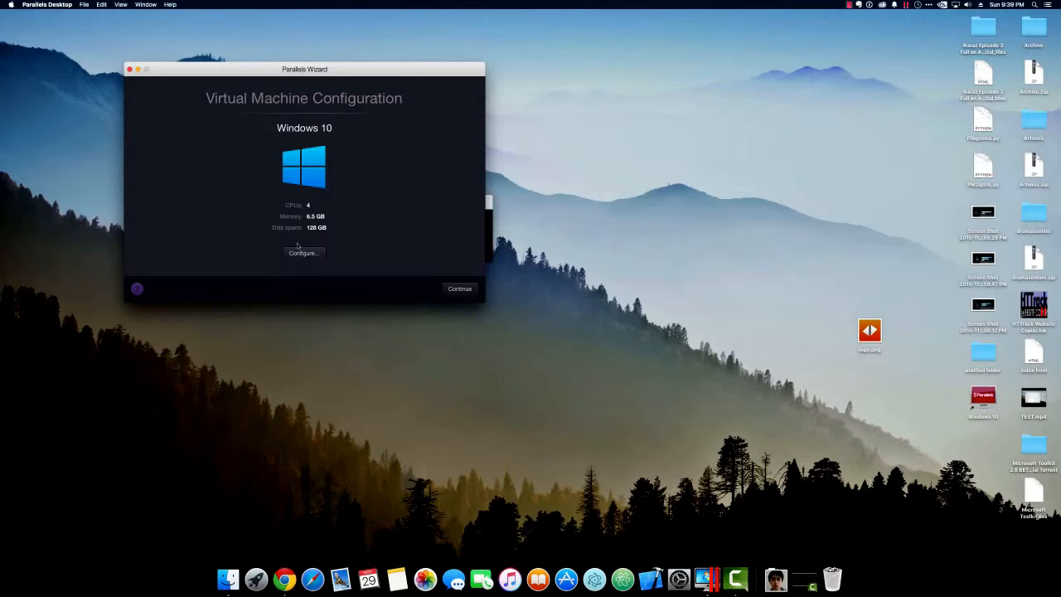
# Reopen the virtual machine's configuration and display the Hard Disk 1 settings
pyautogui.click(303, 252)
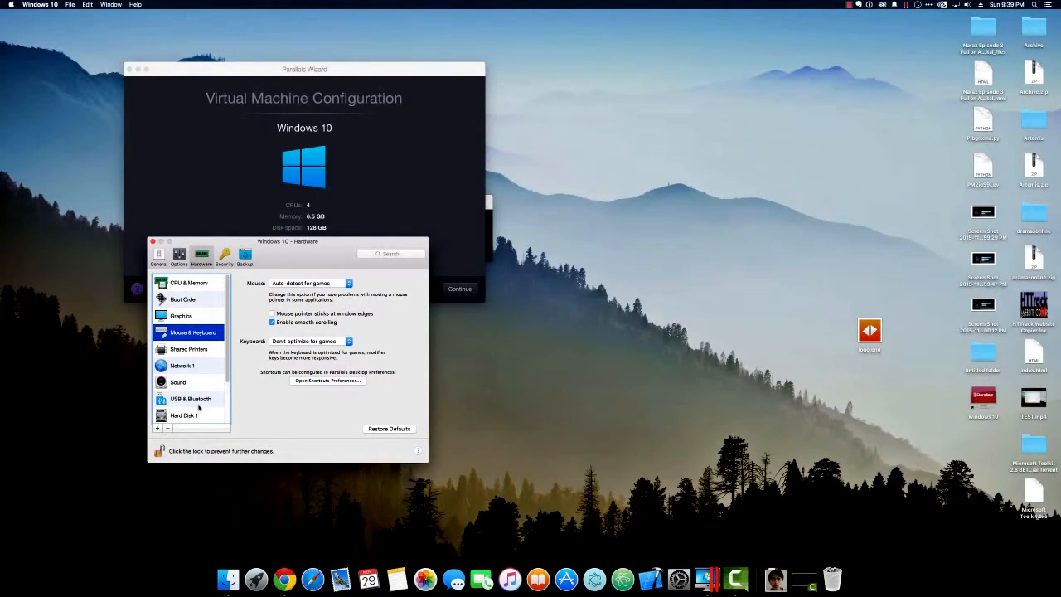
pyautogui.click(201, 414)
pyautogui.scroll(-1, 205, 414)
pyautogui.click(300, 307)
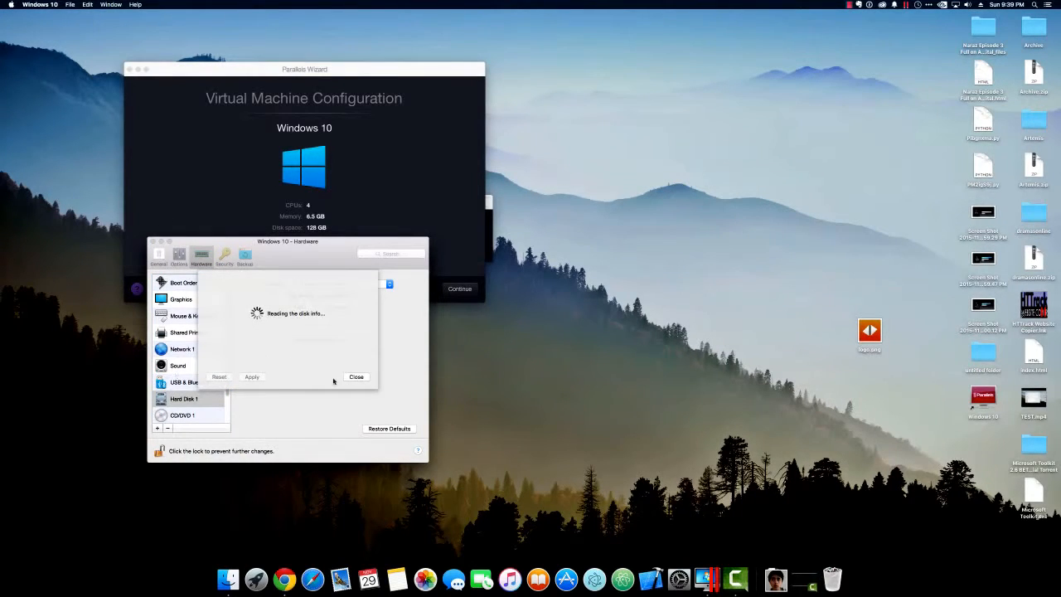
pyautogui.click(355, 376)
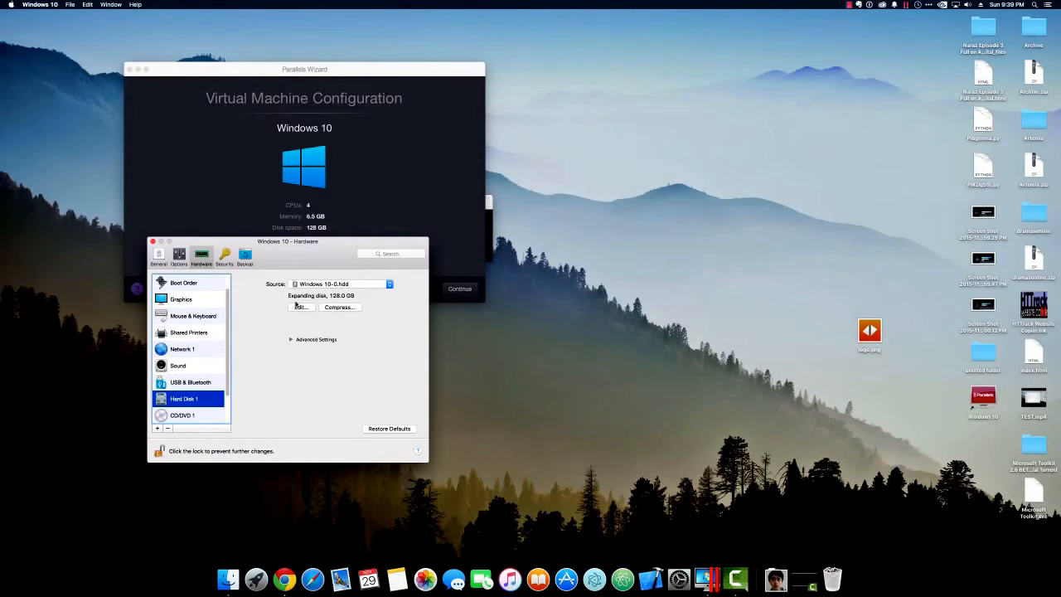
pyautogui.click(299, 307)
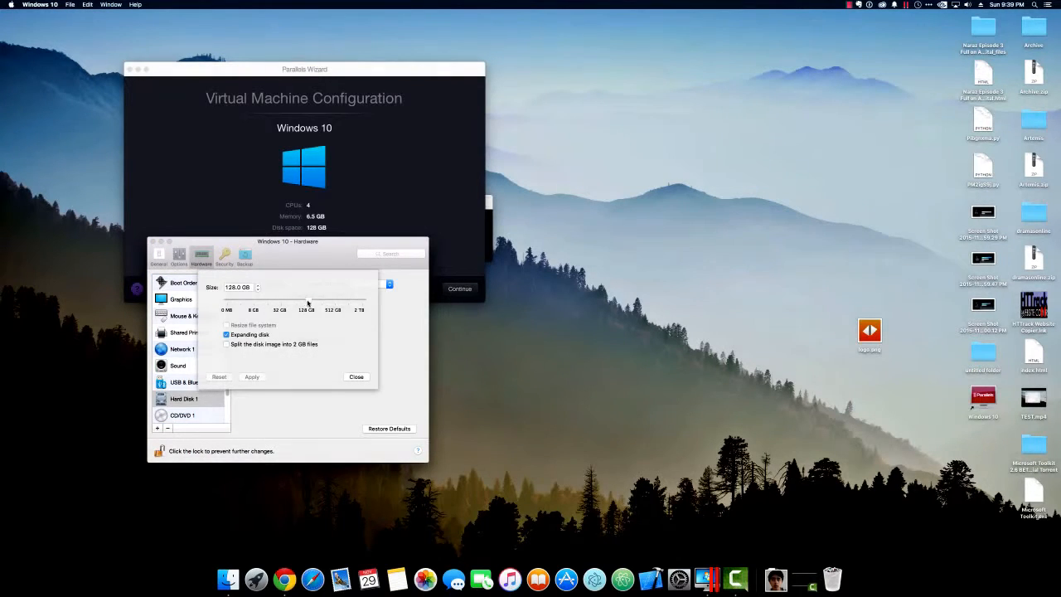
pyautogui.moveTo(299, 305); pyautogui.dragTo(280, 303)
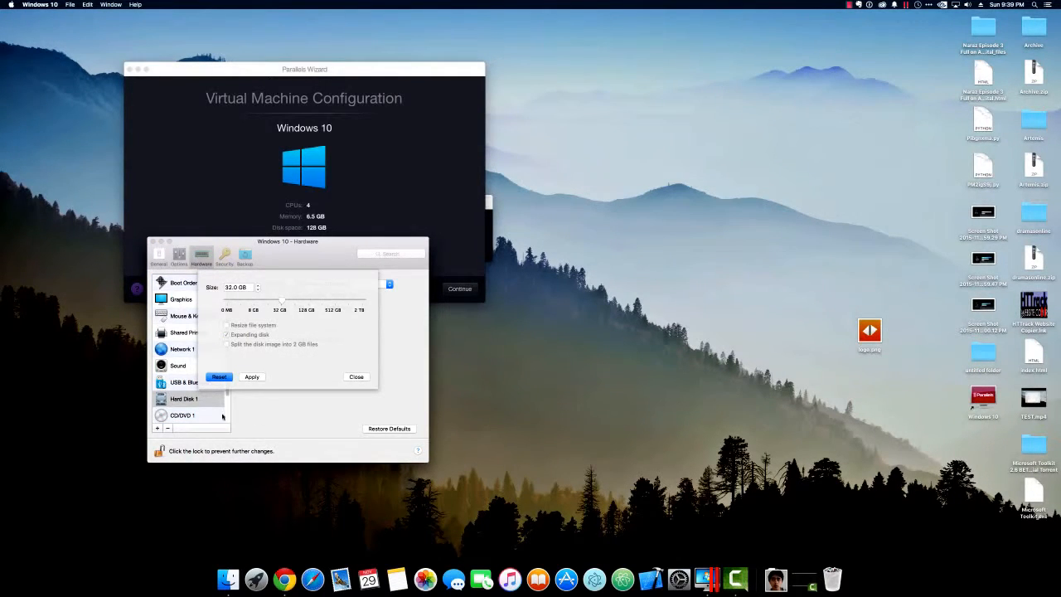
pyautogui.click(355, 377)
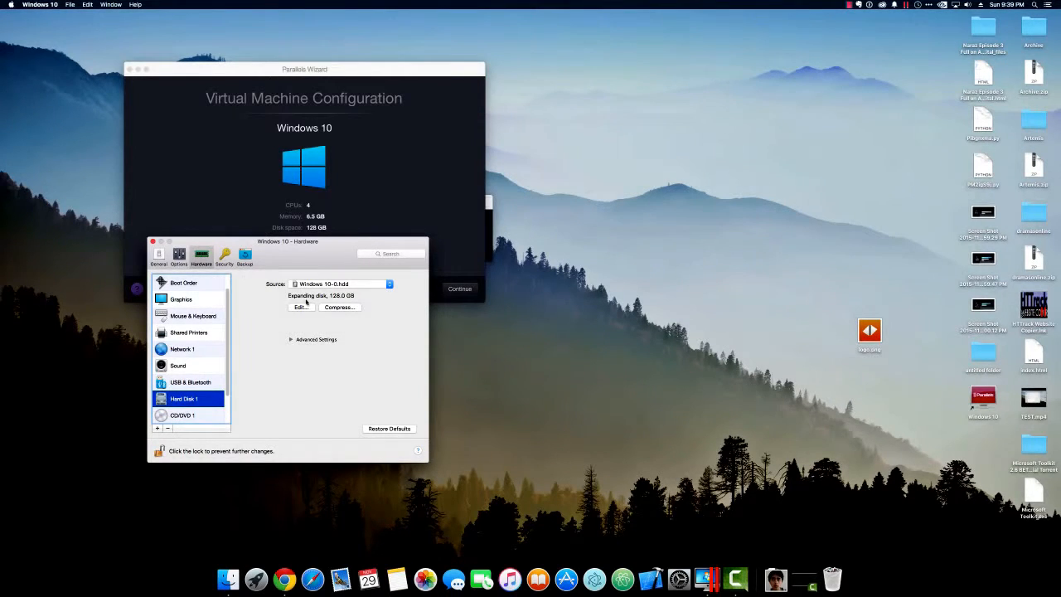
# Resize the virtual machine's hard disk to 32 GB, apply the change and close the configuration window
pyautogui.click(300, 307)
pyautogui.moveTo(308, 305); pyautogui.dragTo(281, 303)
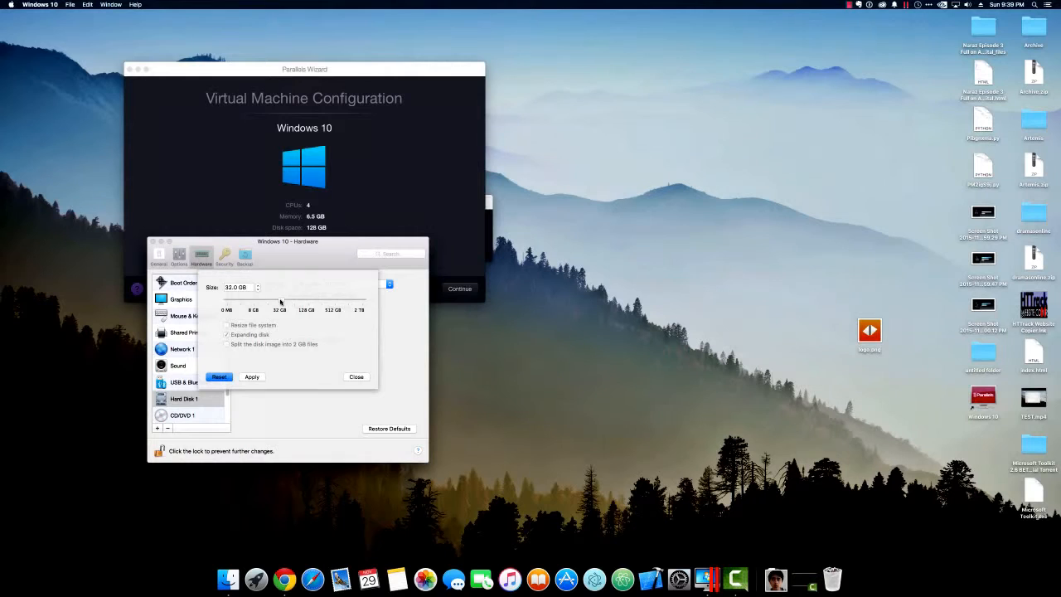
pyautogui.click(261, 377)
pyautogui.click(356, 322)
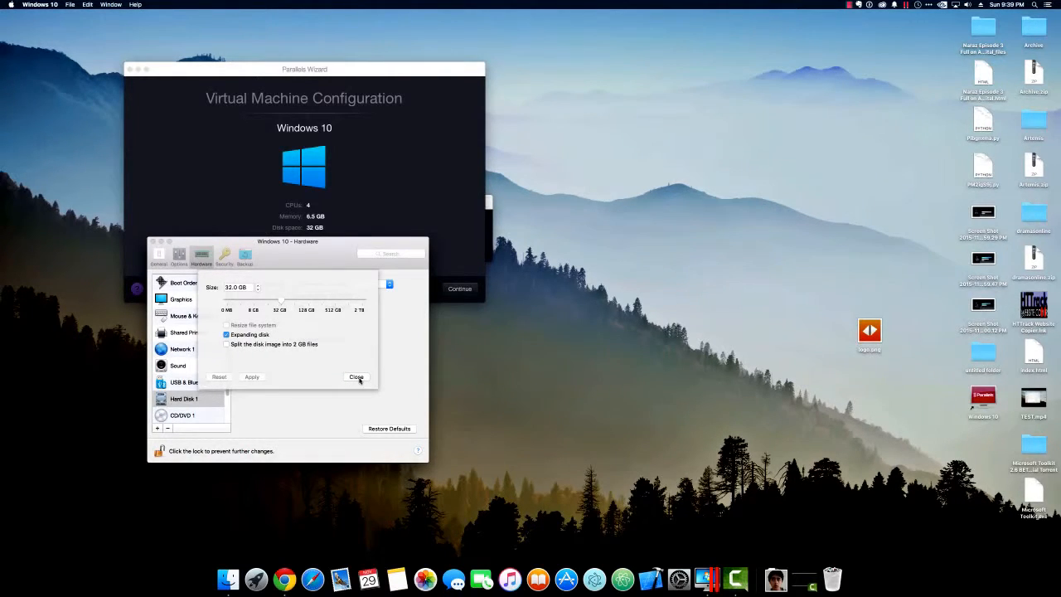
pyautogui.click(357, 377)
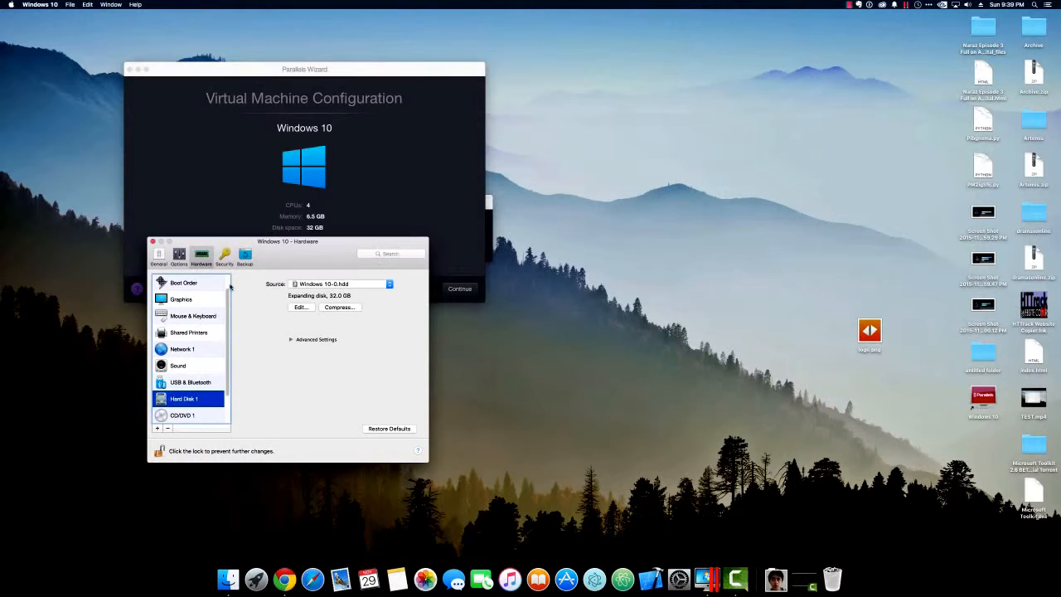
pyautogui.click(152, 241)
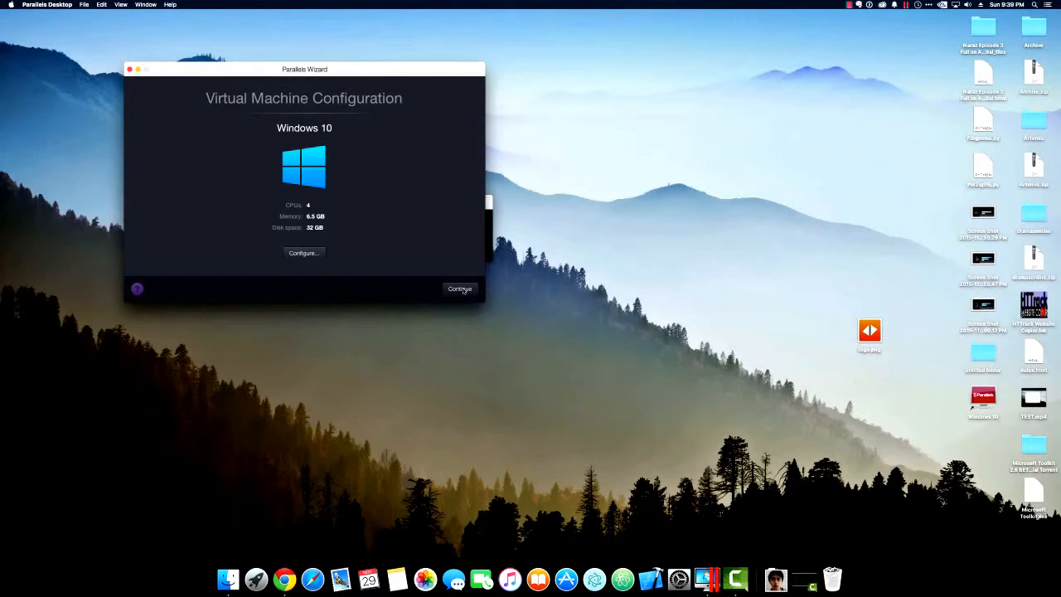
# Start the Windows installation, close the Parallels Desktop Control Center window and proceed with the Windows 10 Pro edition
pyautogui.click(460, 289)
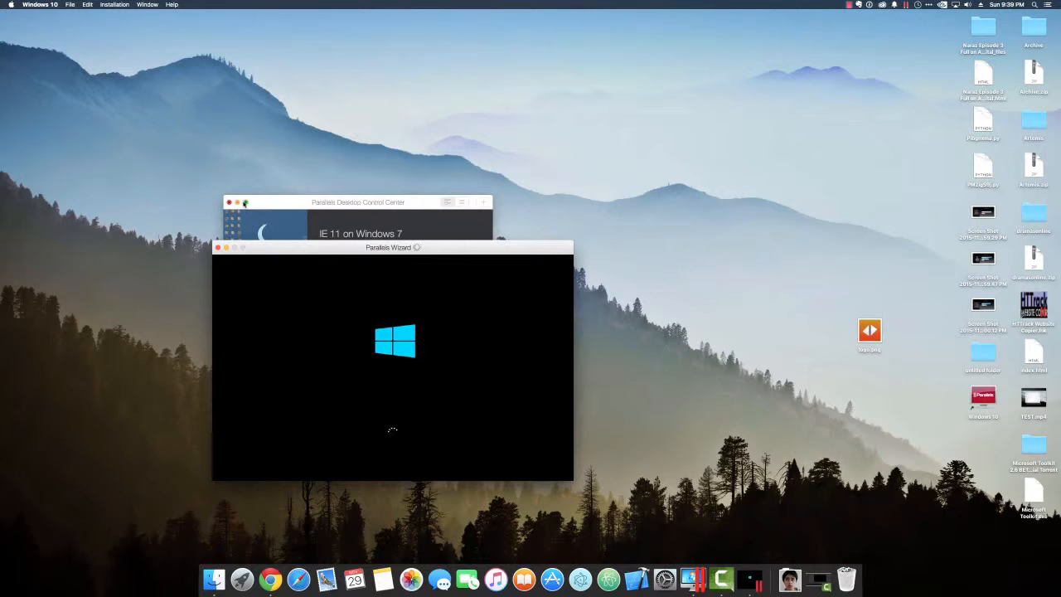
pyautogui.click(230, 202)
pyautogui.moveTo(319, 251); pyautogui.dragTo(331, 141)
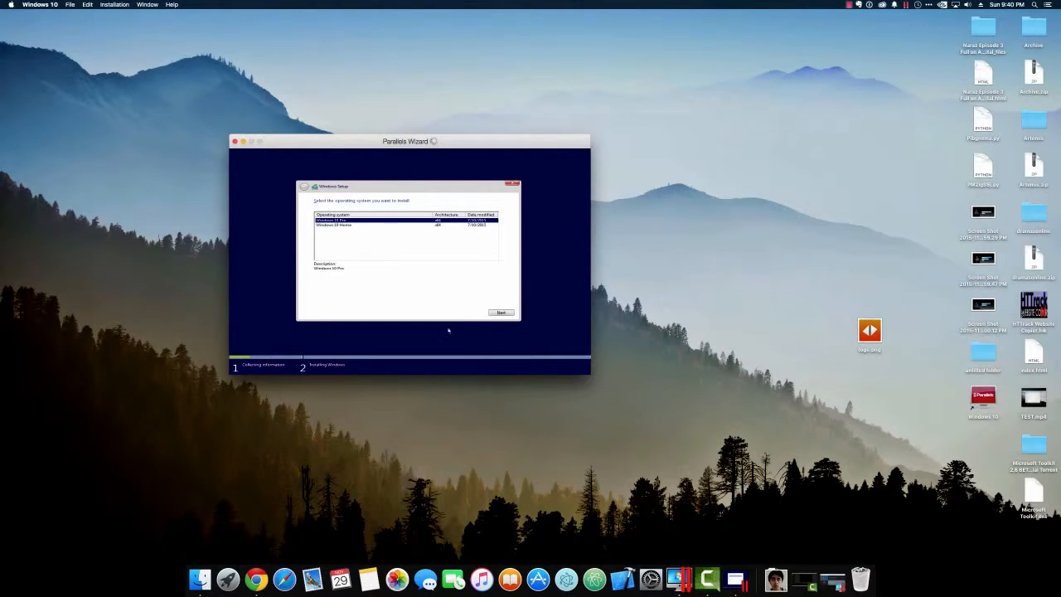
pyautogui.click(506, 312)
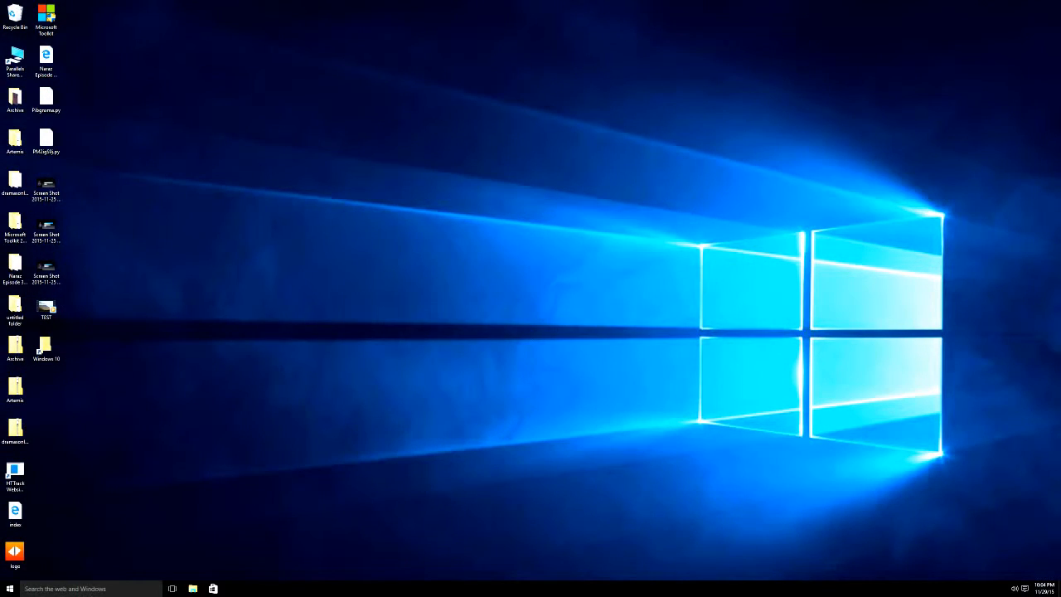
pyautogui.moveTo(484, 141)
pyautogui.mouseDown()
pyautogui.moveTo(315, 350)
pyautogui.moveTo(481, 162)
pyautogui.mouseUp()
pyautogui.moveTo(206, 226); pyautogui.dragTo(315, 348)
pyautogui.moveTo(447, 404)
pyautogui.mouseDown()
pyautogui.moveTo(228, 176)
pyautogui.moveTo(444, 390)
pyautogui.mouseUp()
pyautogui.moveTo(737, 508); pyautogui.dragTo(460, 246)
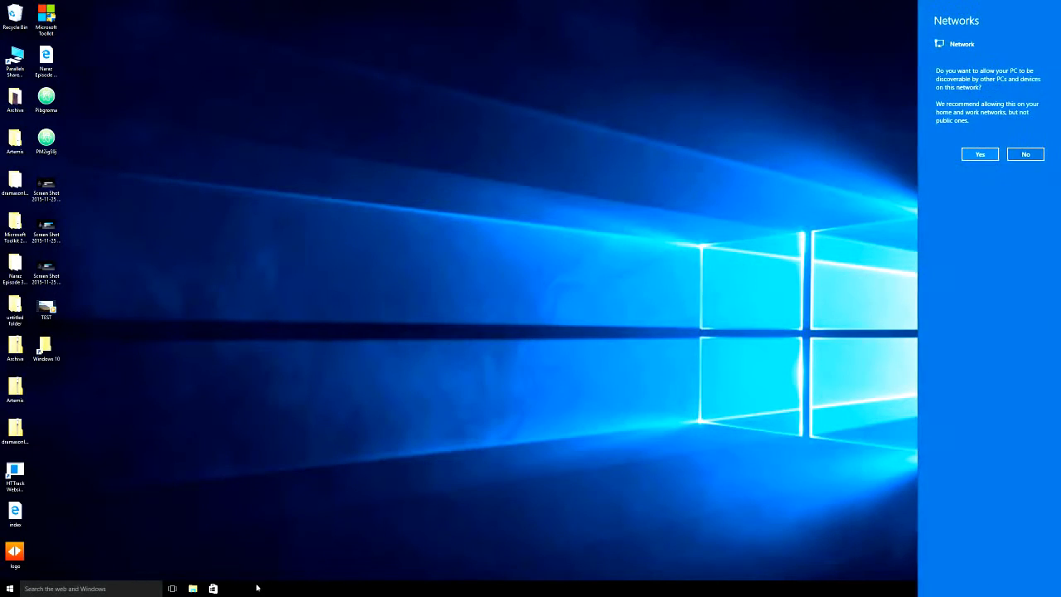
# Allow the PC to be discoverable on the network and show the taskbar search as an icon
pyautogui.click(991, 155)
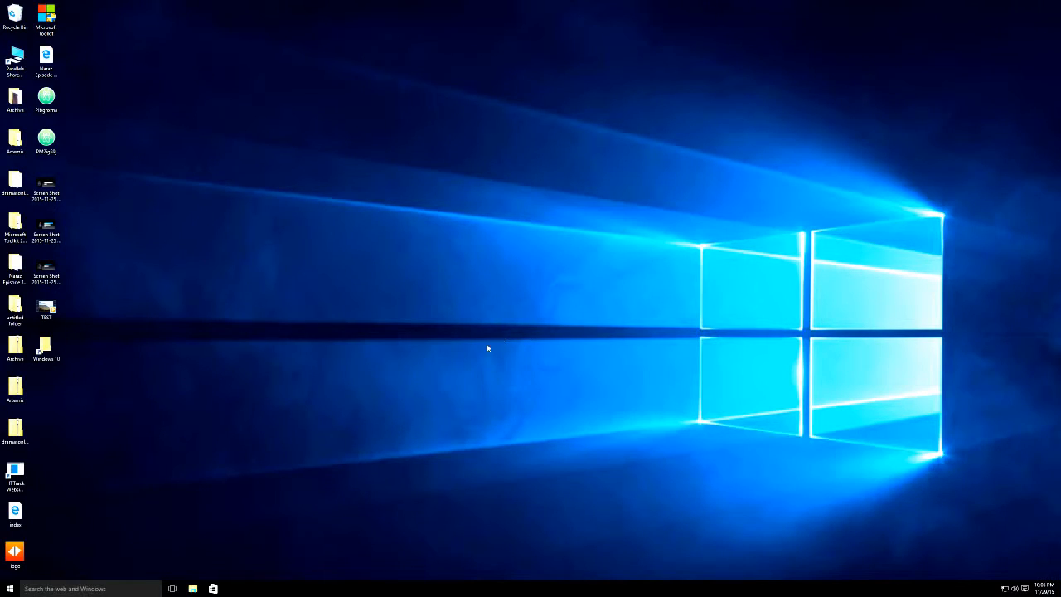
pyautogui.rightClick(299, 586)
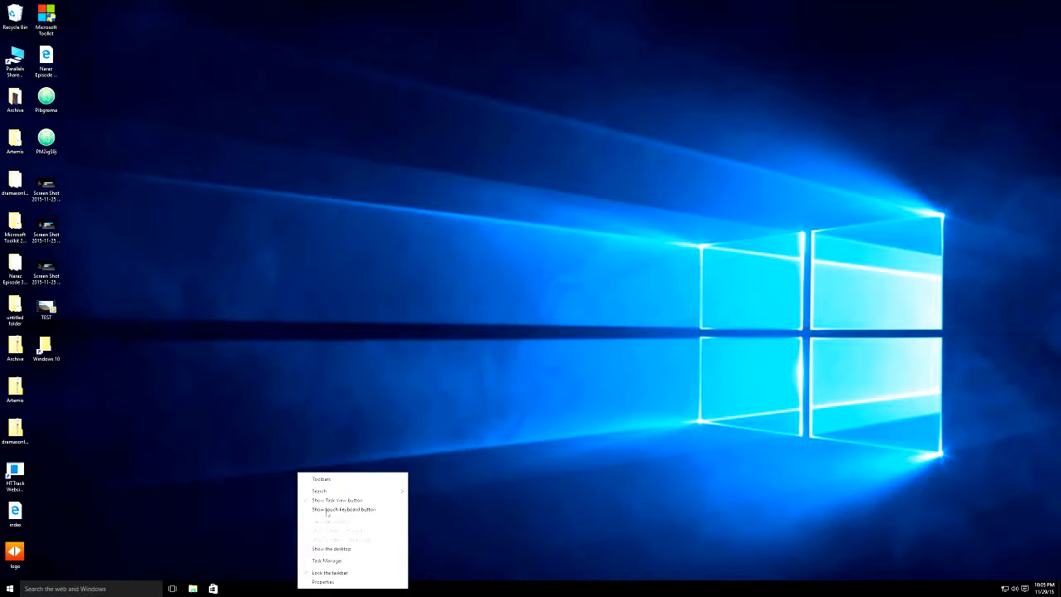
pyautogui.moveTo(326, 491)
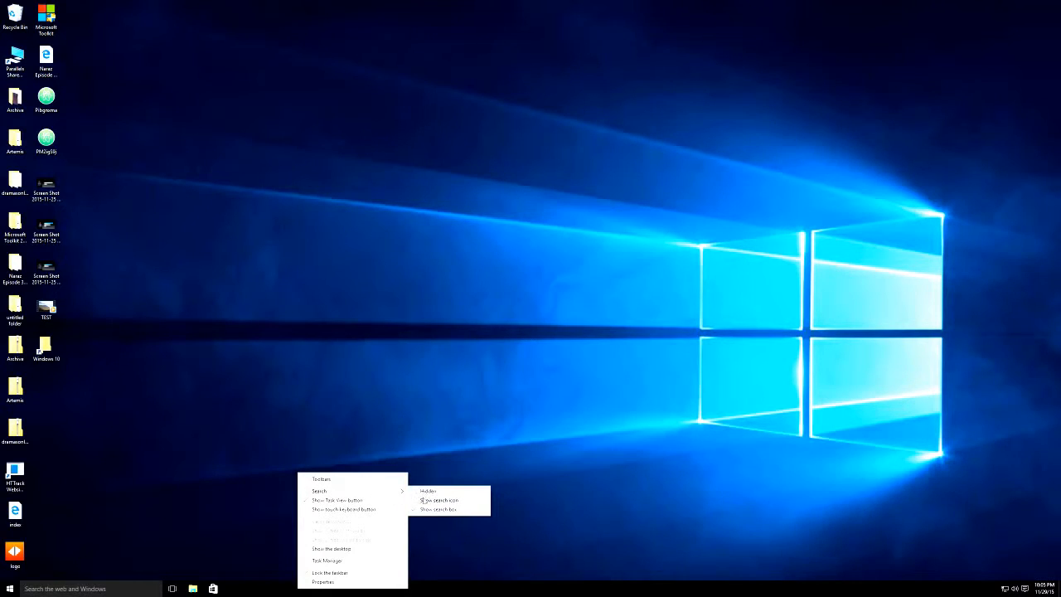
pyautogui.click(429, 499)
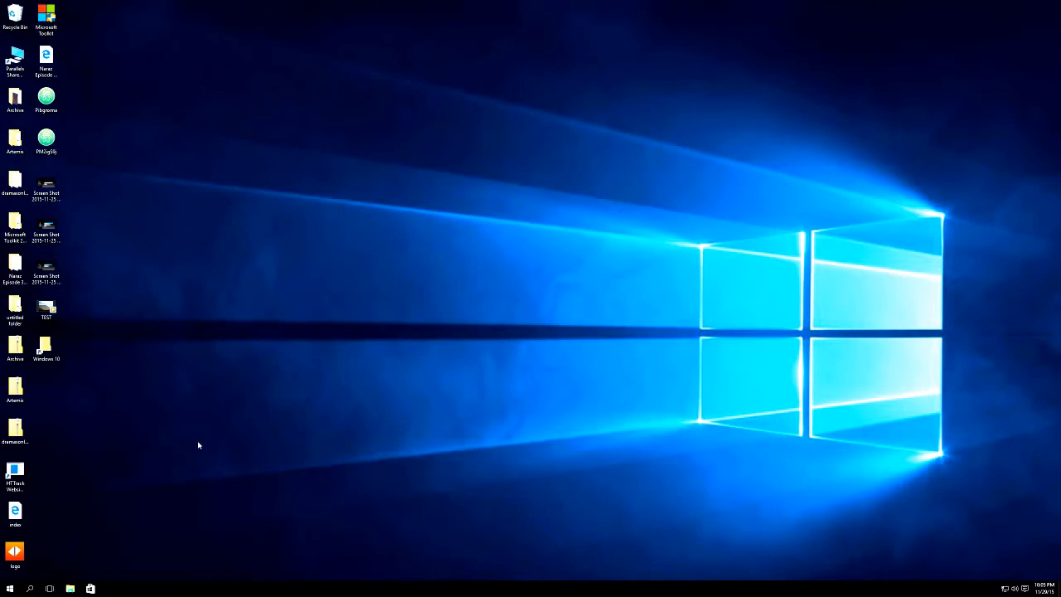
# Open Cortana, go through its introduction and allow speech, inking and typing personalization
pyautogui.press('super+s')
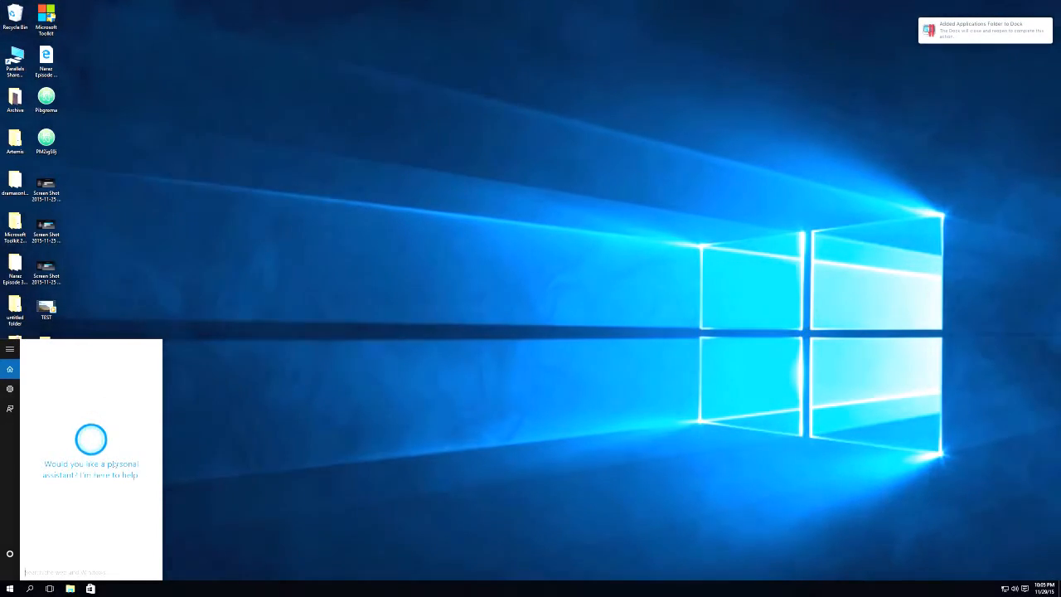
pyautogui.hotkey('ctrl', 'Left')
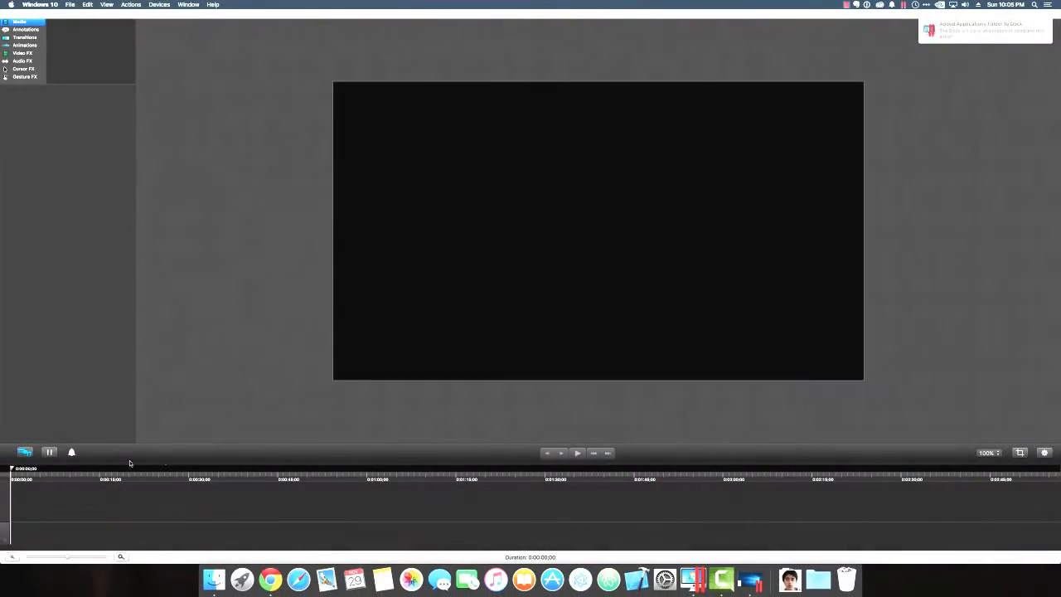
pyautogui.click(750, 580)
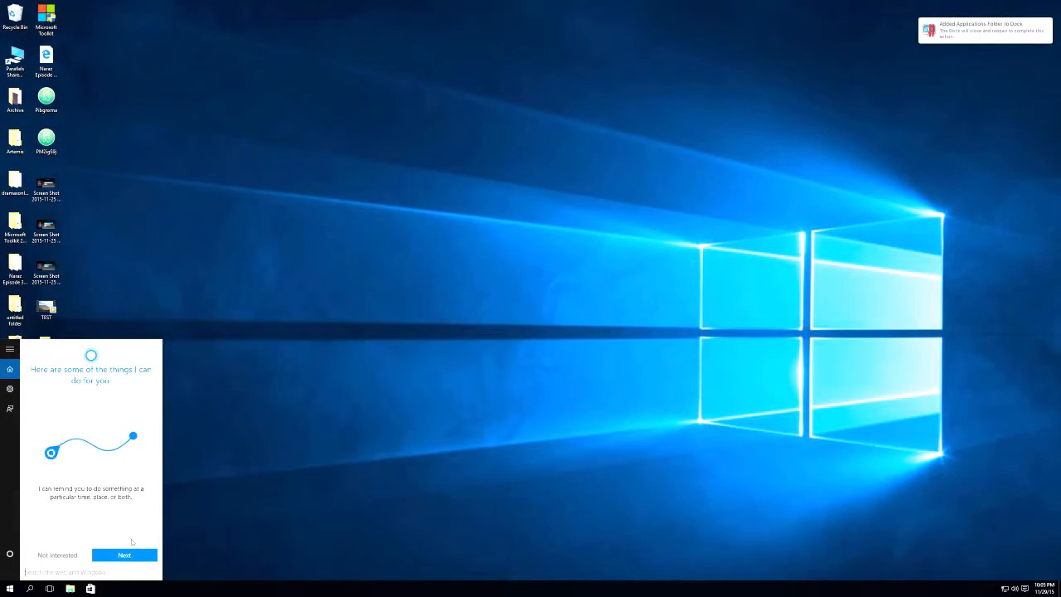
pyautogui.click(124, 554)
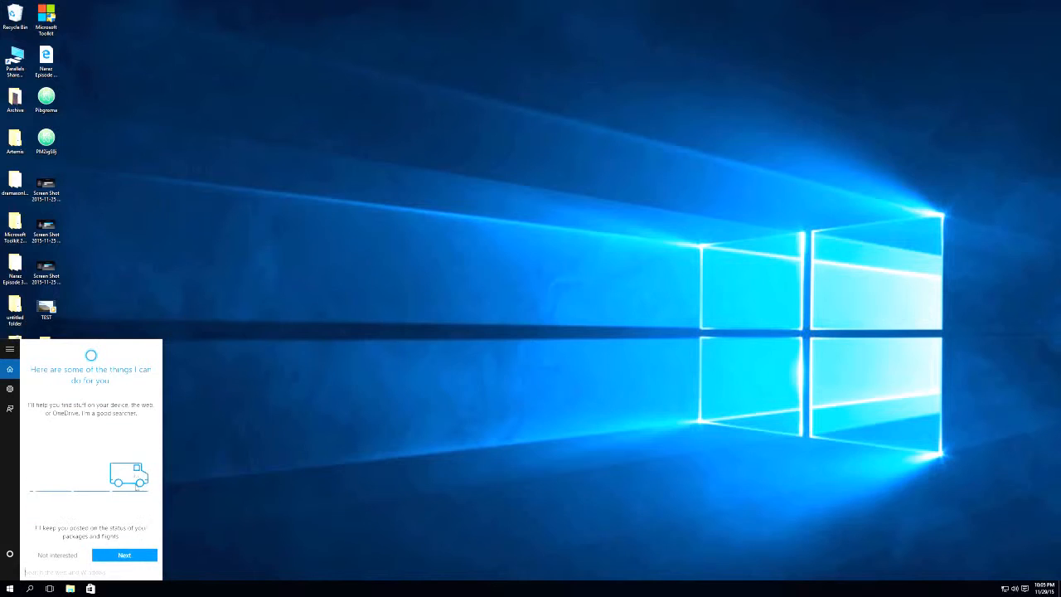
pyautogui.click(124, 554)
pyautogui.click(124, 554)
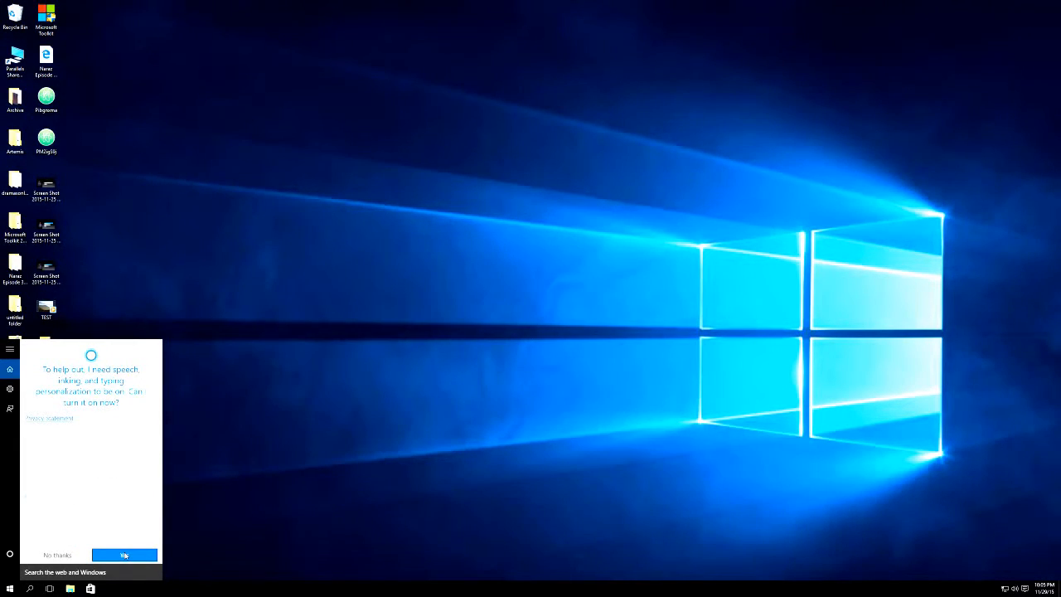
pyautogui.click(125, 554)
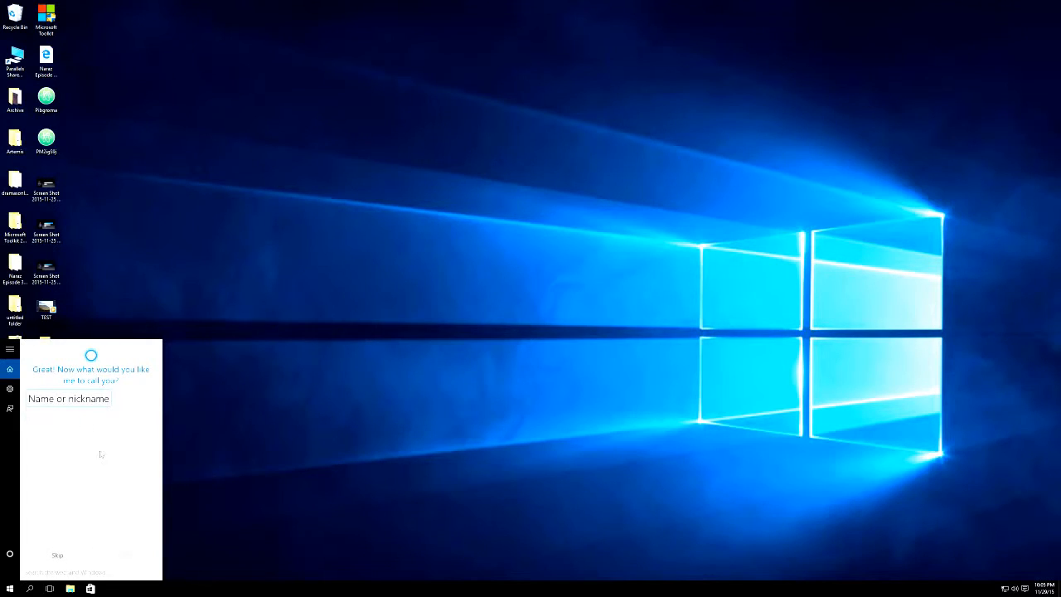
# Enter the user's full name as the name Cortana should use and continue
pyautogui.click(78, 395)
pyautogui.write('Ashar')
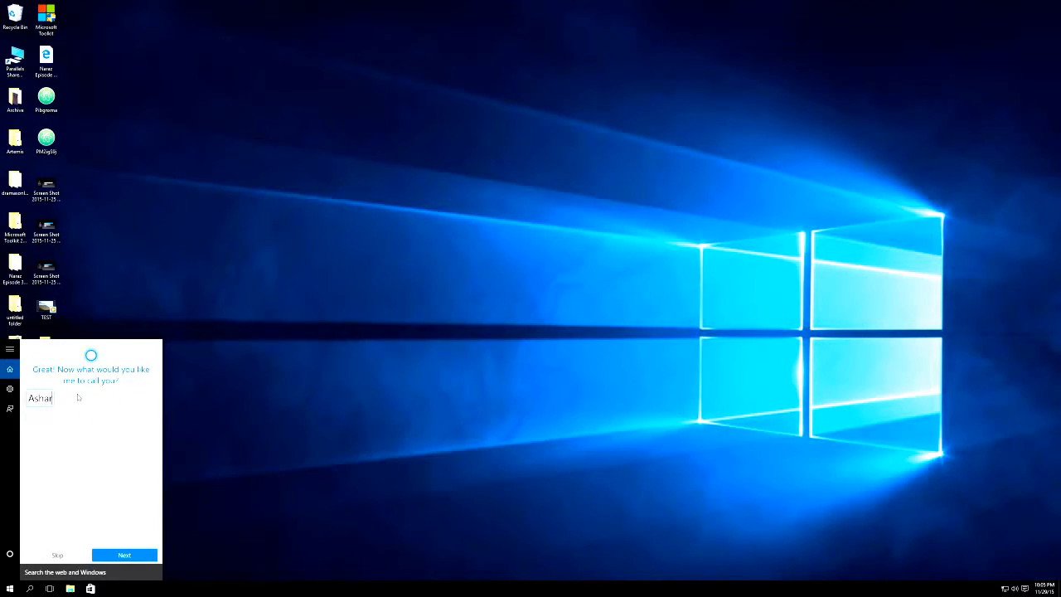
pyautogui.write(' Ahmed')
pyautogui.click(124, 554)
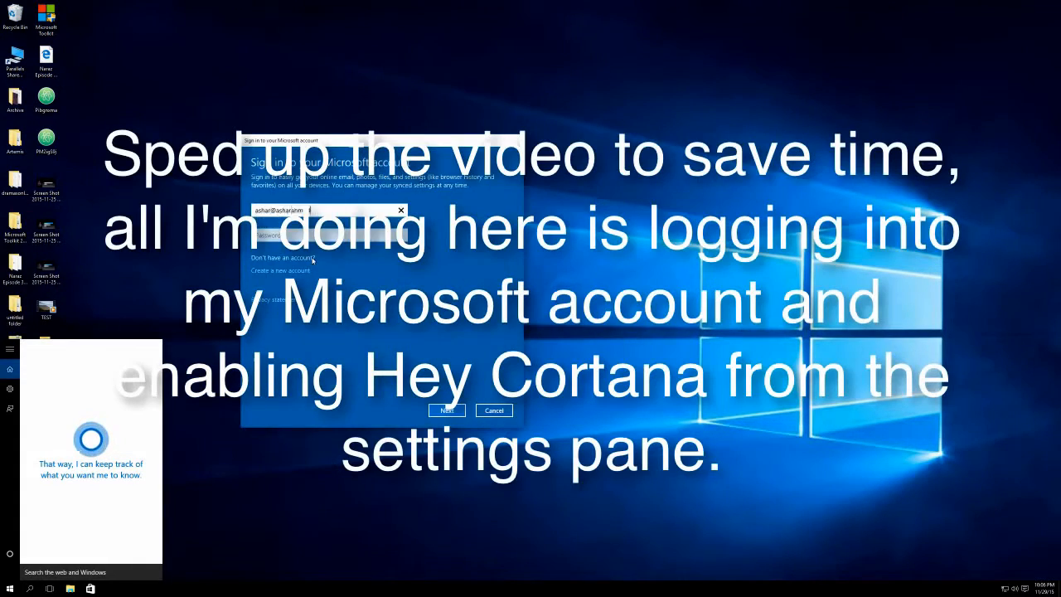
# Sign in with the Microsoft account's e-mail, password and verification code, and switch this PC to that account
pyautogui.click(373, 280)
pyautogui.press('Return')
pyautogui.click(444, 409)
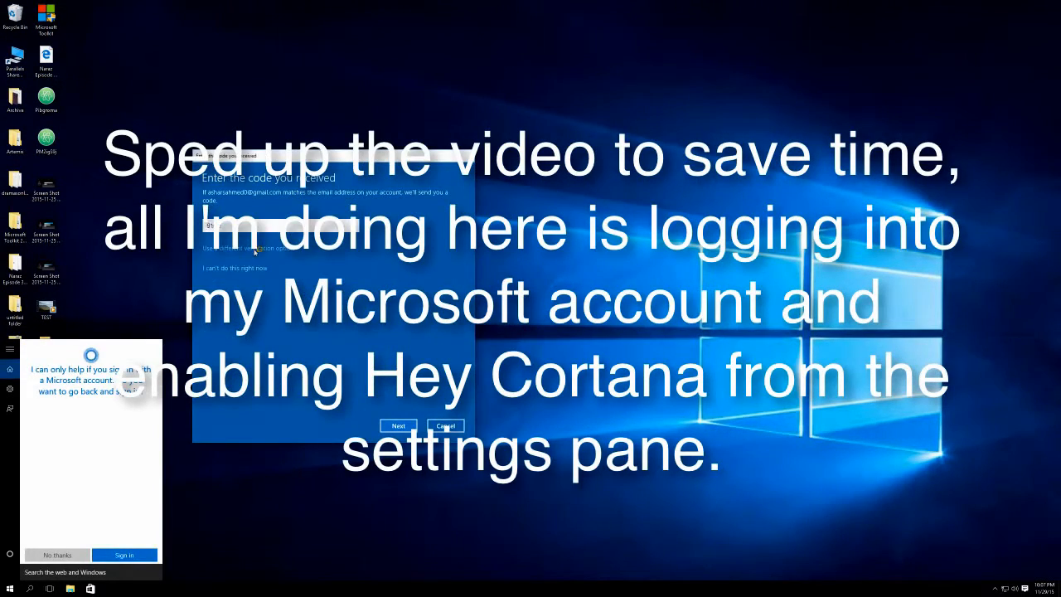
pyautogui.click(248, 248)
pyautogui.click(398, 425)
pyautogui.click(398, 425)
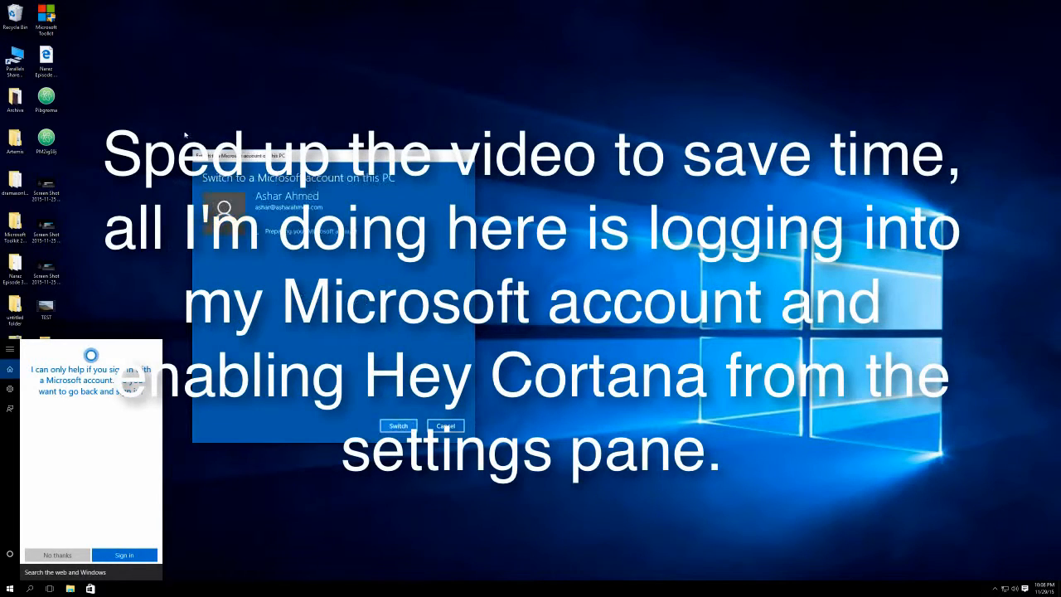
pyautogui.click(398, 426)
# Open Cortana and go to its notebook to access its settings
pyautogui.click(30, 589)
pyautogui.click(30, 588)
pyautogui.click(9, 589)
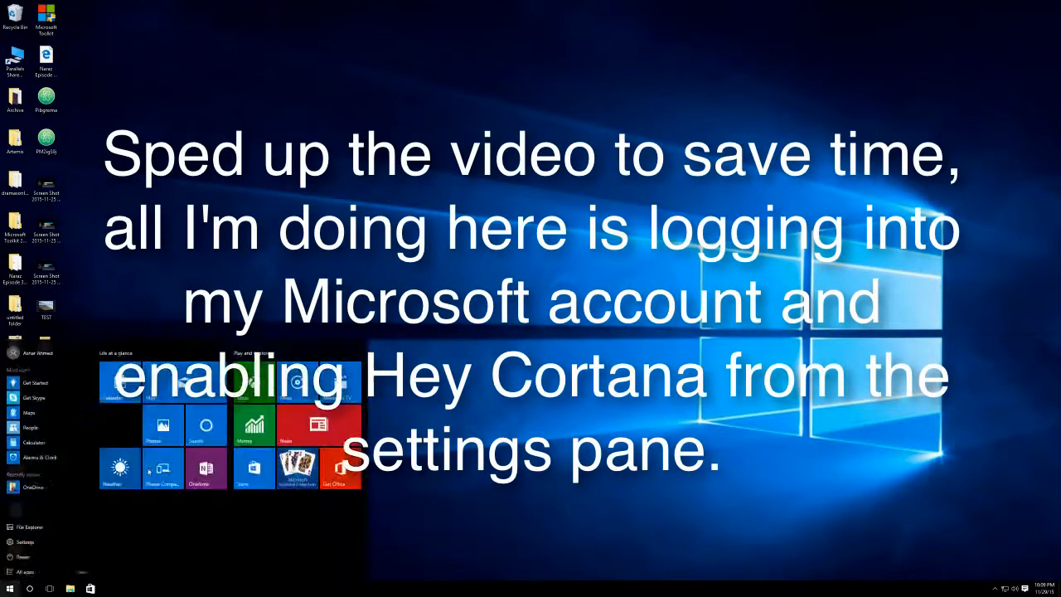
pyautogui.click(30, 588)
pyautogui.click(10, 389)
pyautogui.click(49, 370)
# Search the Windows Settings for "cortana" and complete the microphone setup, reading the sample sentences aloud
pyautogui.click(10, 588)
pyautogui.click(25, 539)
pyautogui.write('cortana')
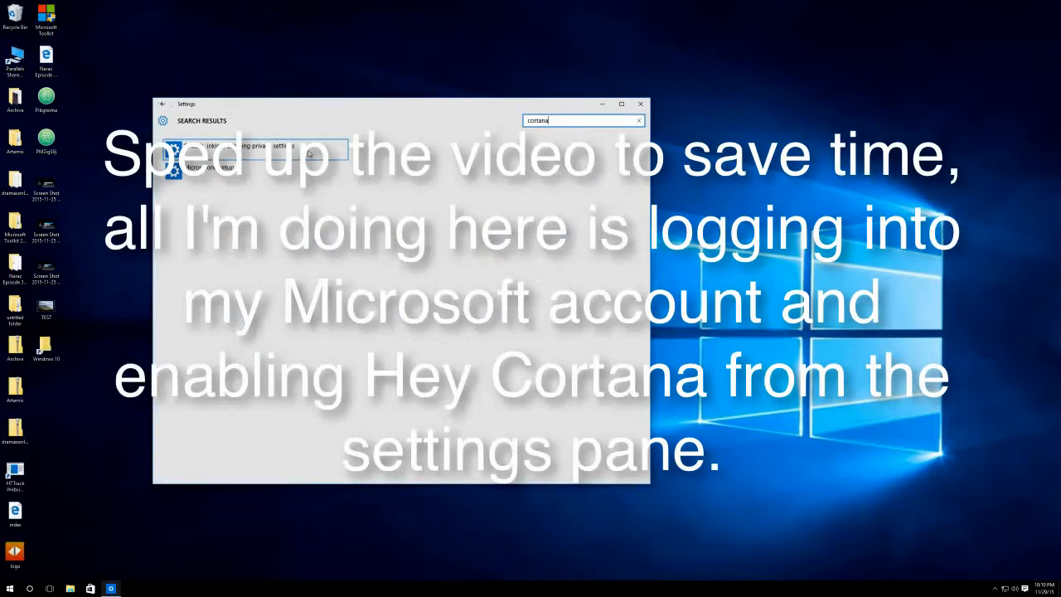
pyautogui.click(210, 166)
pyautogui.click(464, 366)
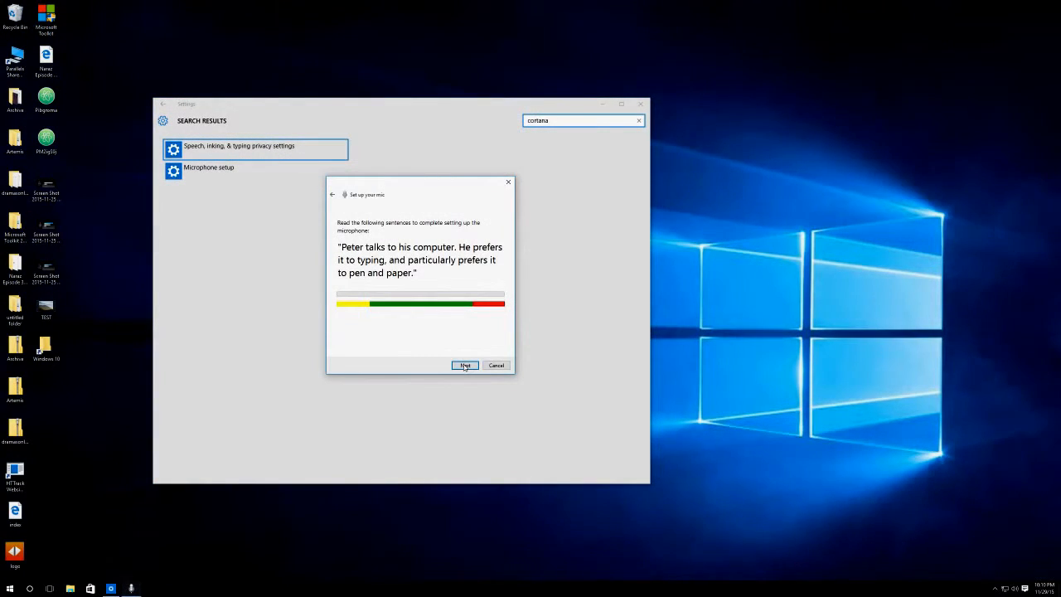
pyautogui.click(465, 366)
pyautogui.click(465, 365)
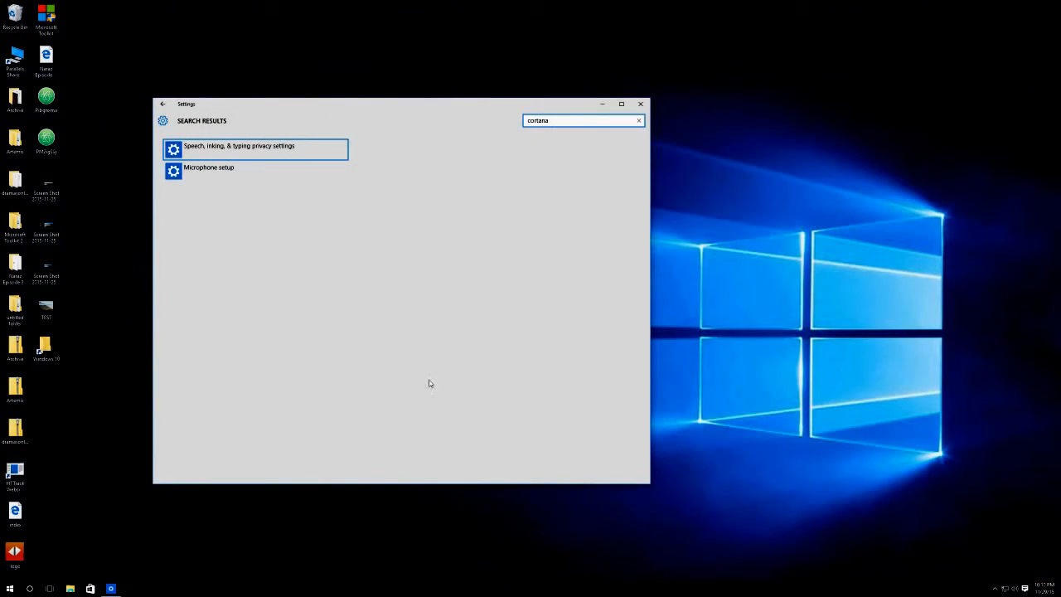
# Ask Cortana by voice "What's the weather like?"
pyautogui.click(30, 588)
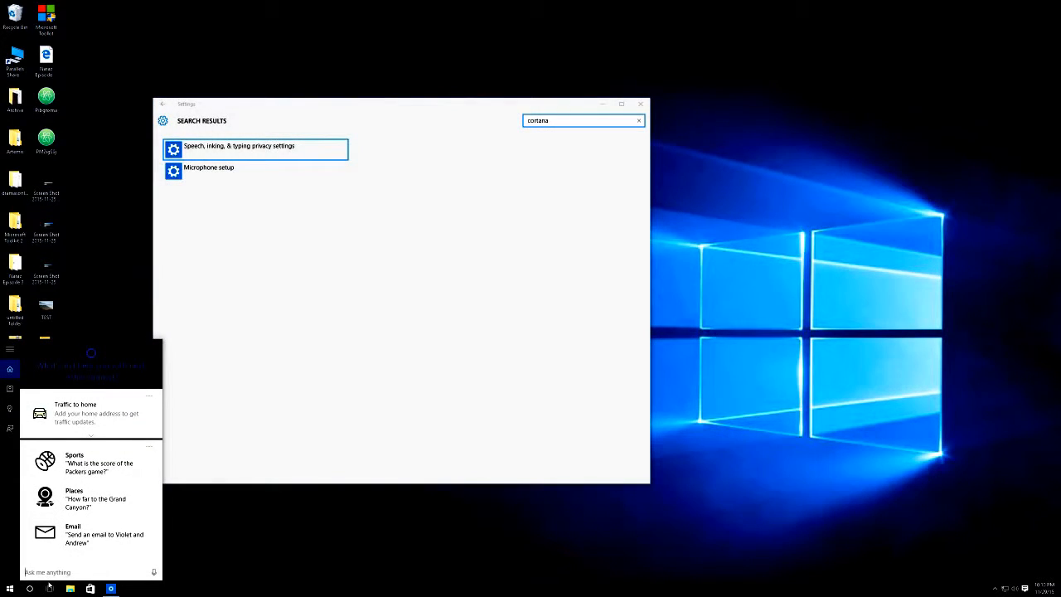
pyautogui.click(153, 573)
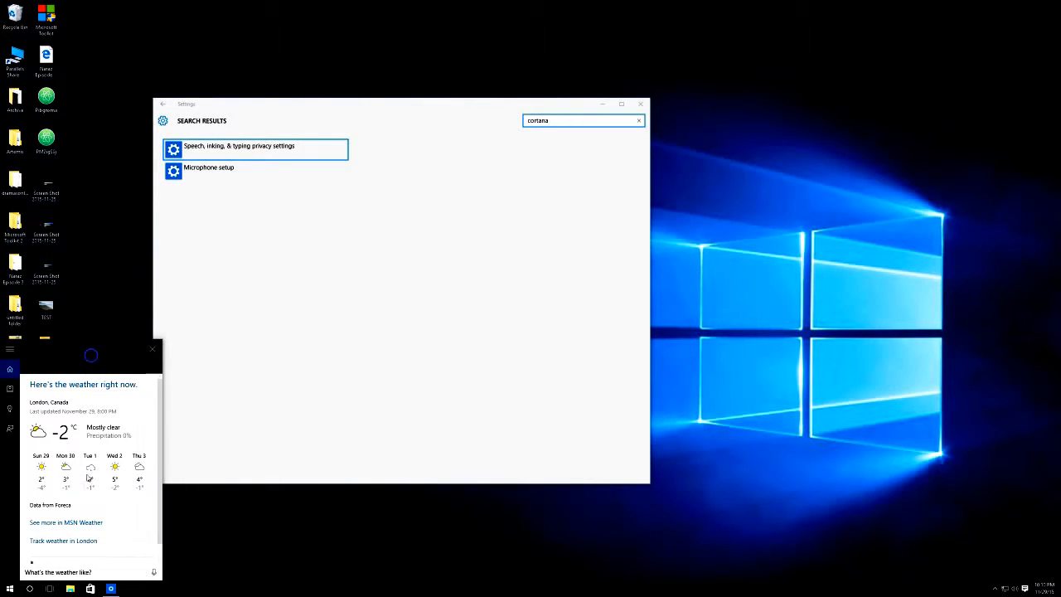
pyautogui.click(9, 367)
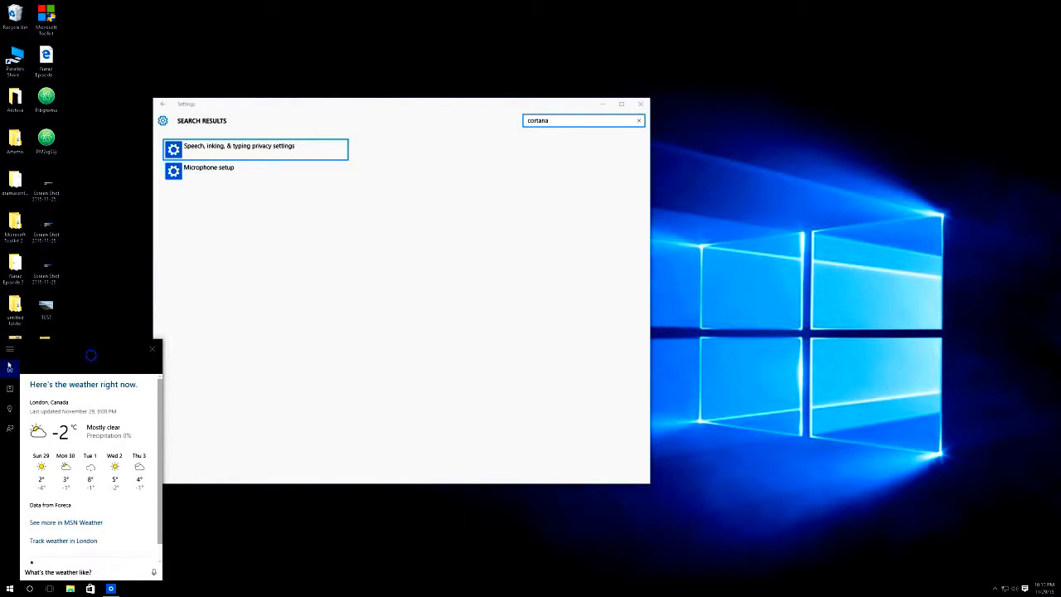
# Look at Cortana's reminders, turn on Hey Cortana in the notebook's settings, and return to Cortana's home view
pyautogui.click(9, 408)
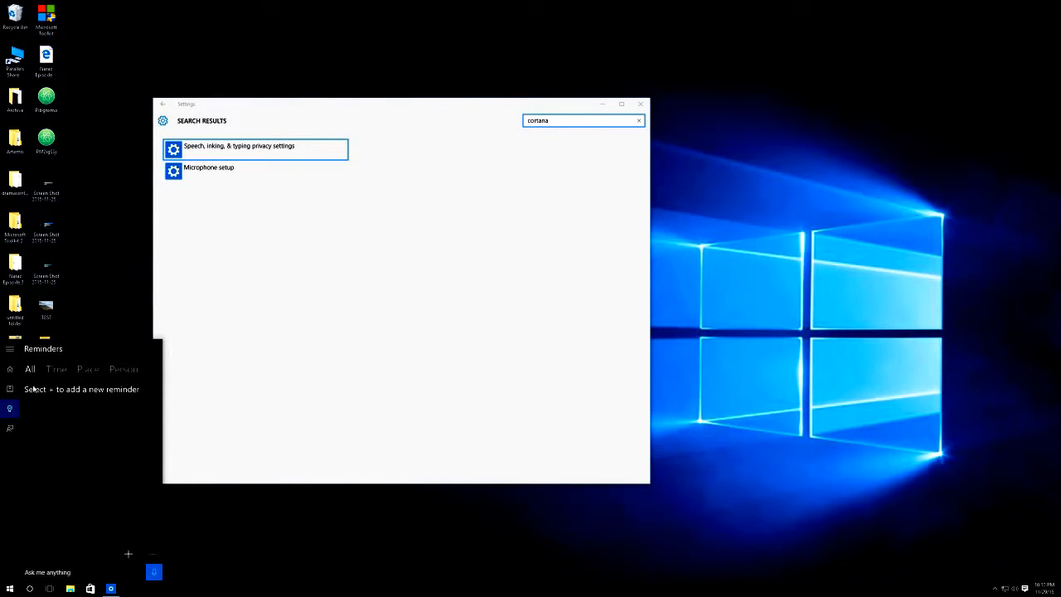
pyautogui.click(9, 386)
pyautogui.click(50, 403)
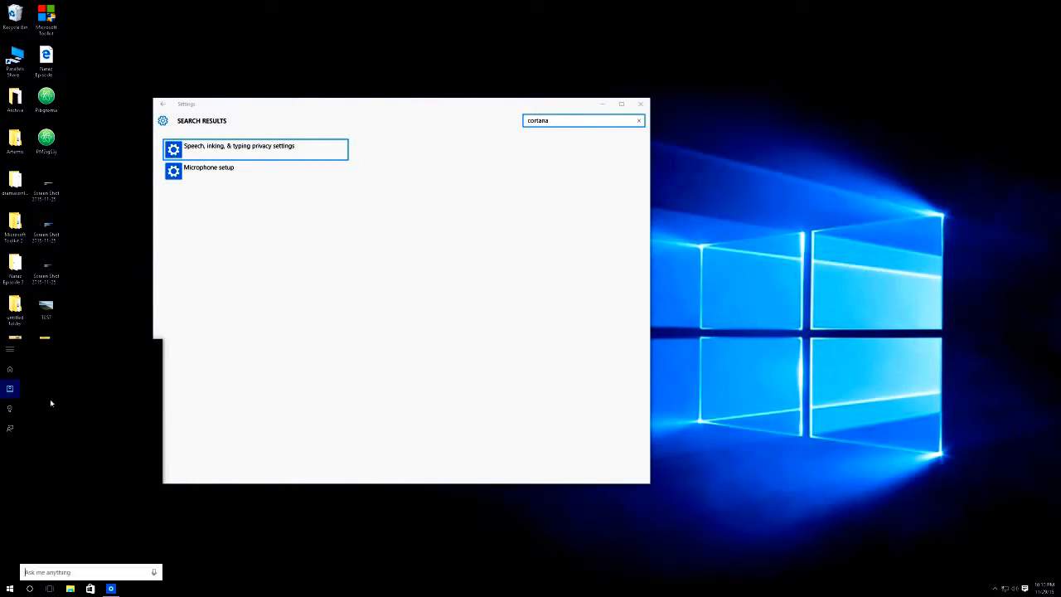
pyautogui.click(34, 485)
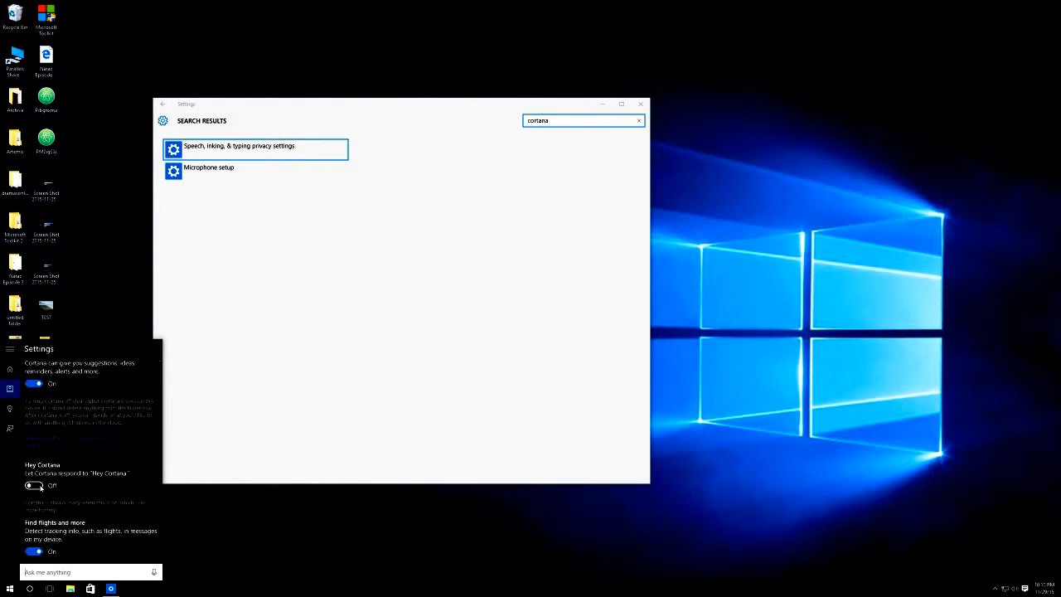
pyautogui.scroll(-3, 66, 500)
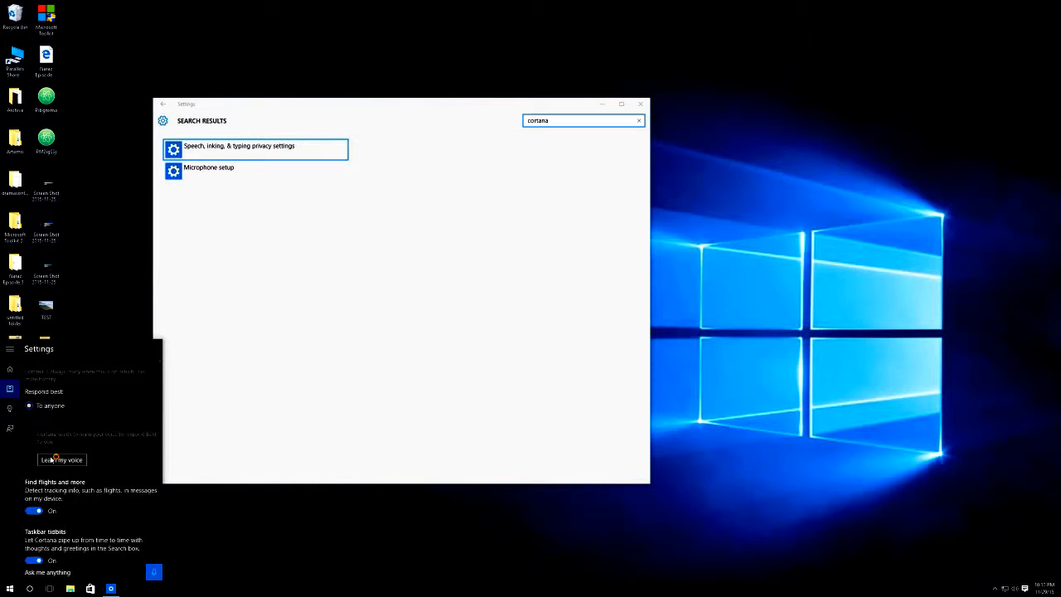
pyautogui.click(15, 369)
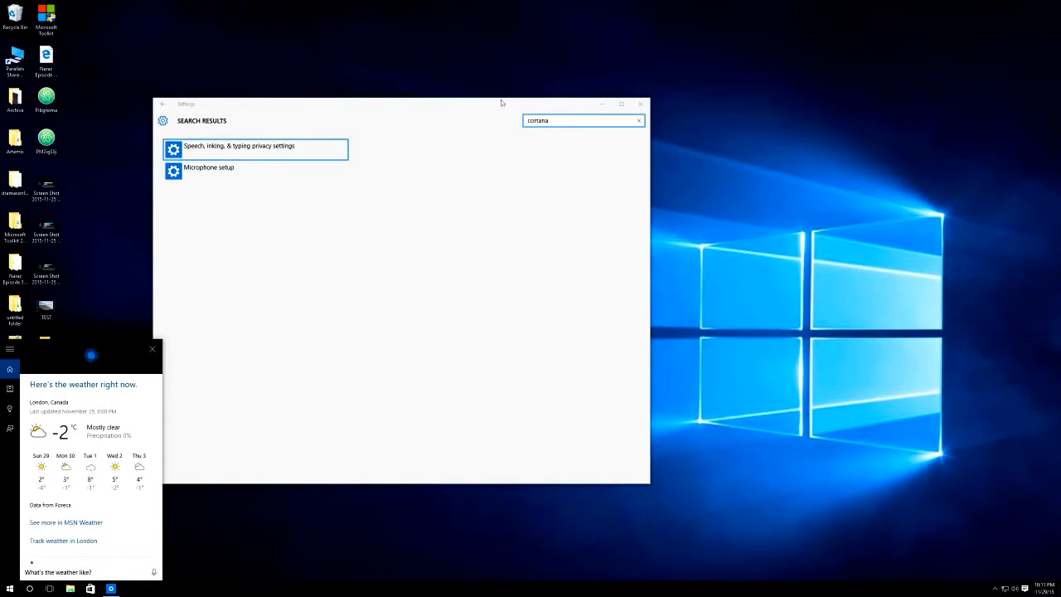
# Close the Windows Settings window and take the Windows 10 virtual machine out of full screen
pyautogui.click(640, 103)
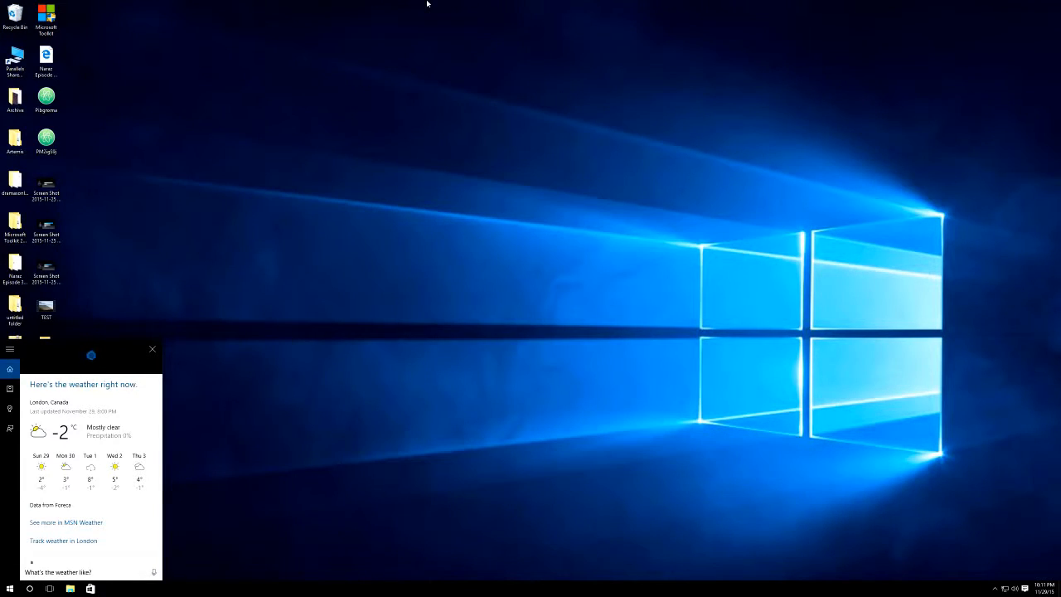
pyautogui.press('super')
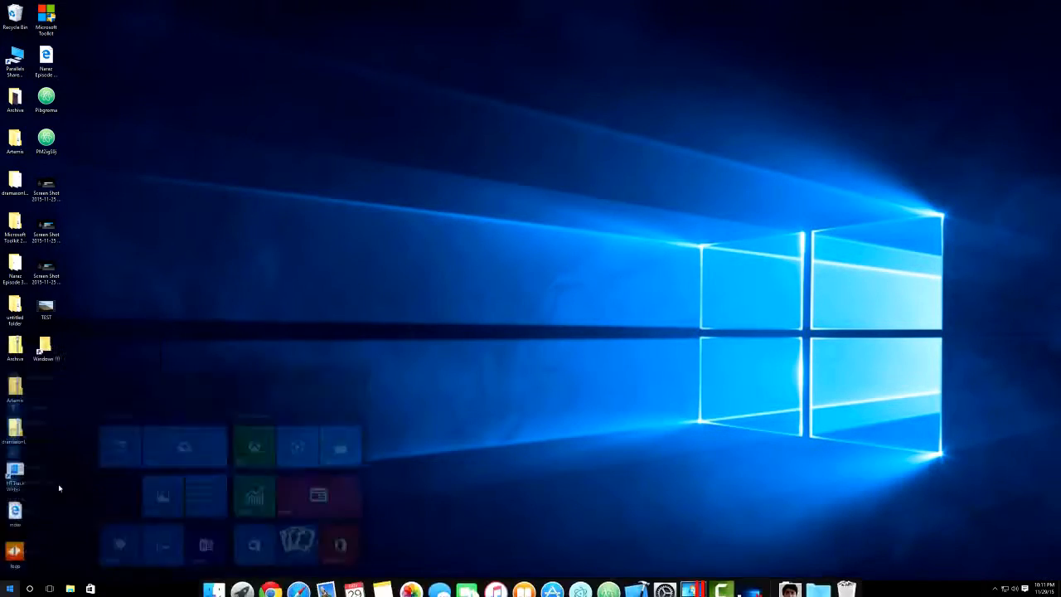
pyautogui.click(217, 61)
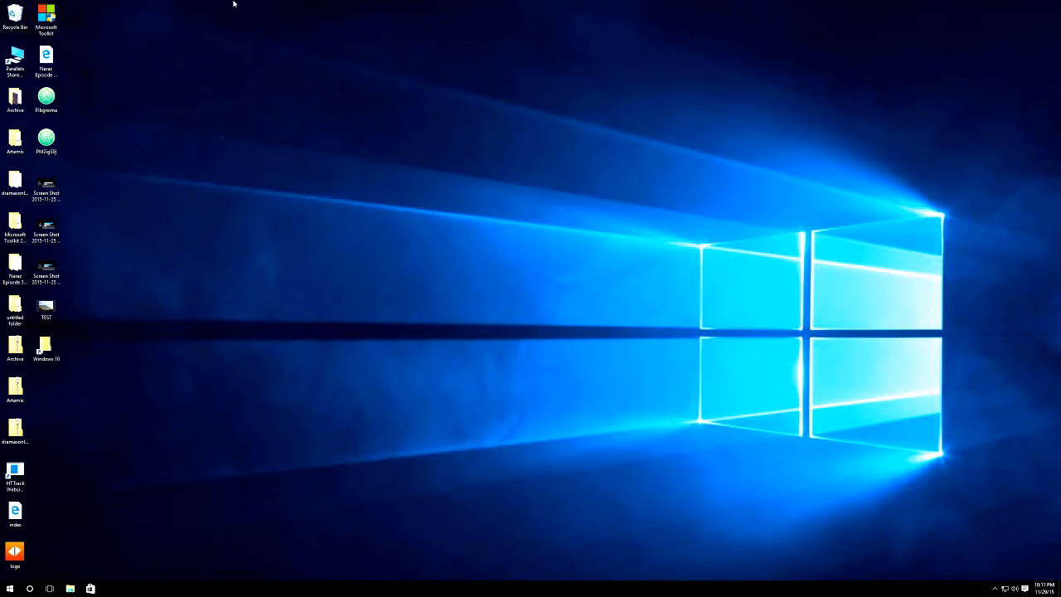
pyautogui.moveTo(233, 3)
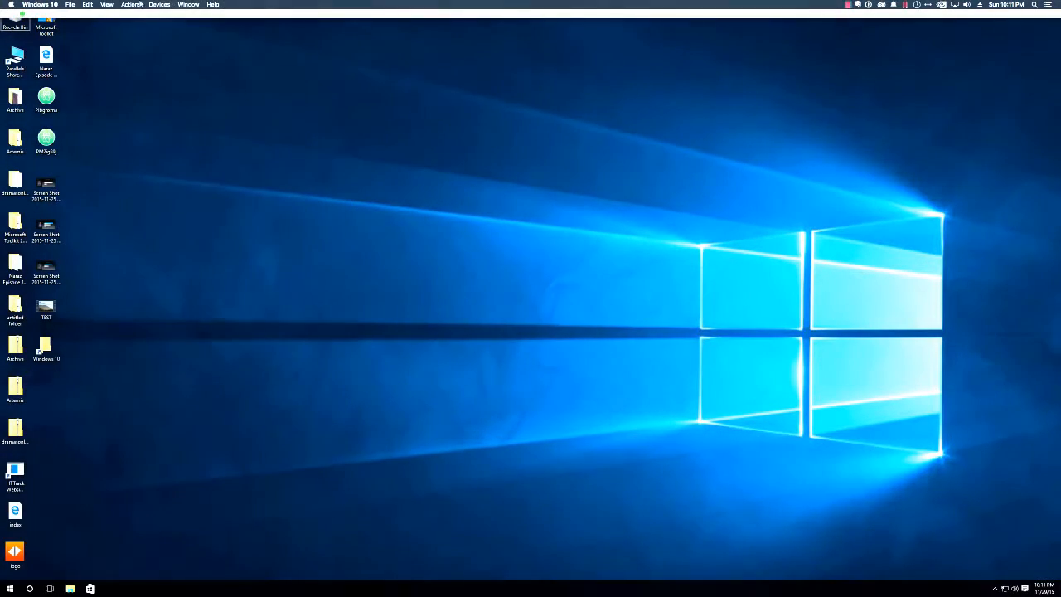
pyautogui.click(23, 14)
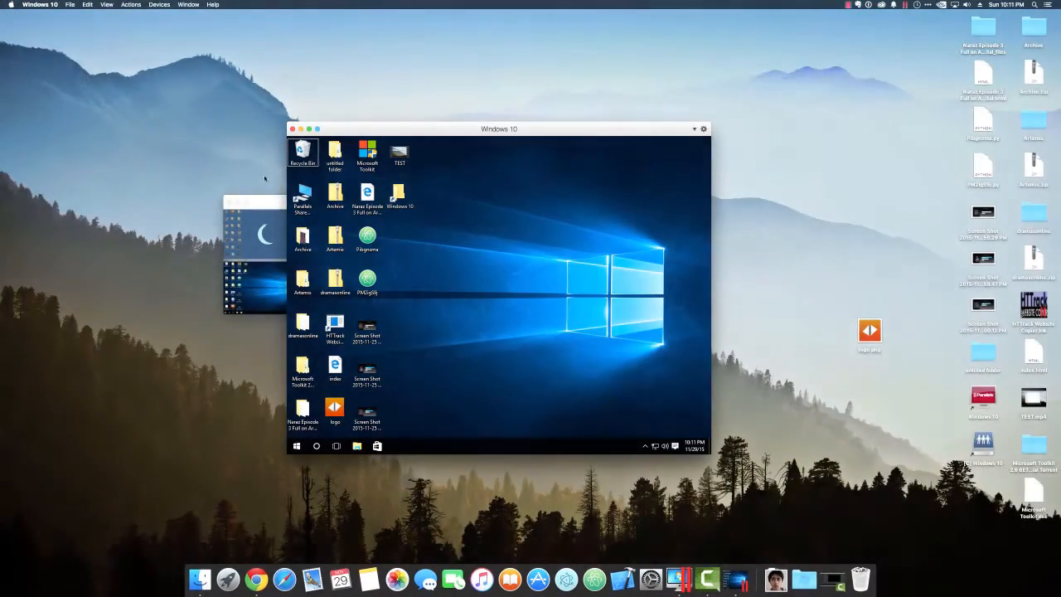
# Move the Parallels Desktop Control Center window partly clear of the virtual machine window and switch Windows 10 to Coherence mode
pyautogui.moveTo(270, 201); pyautogui.dragTo(176, 202)
pyautogui.click(336, 130)
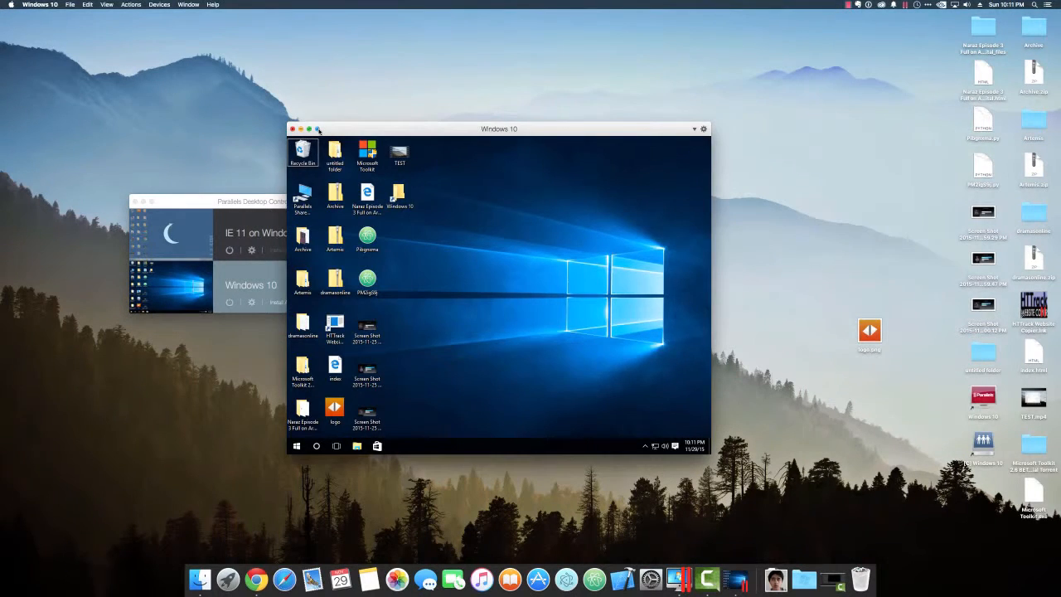
pyautogui.click(317, 129)
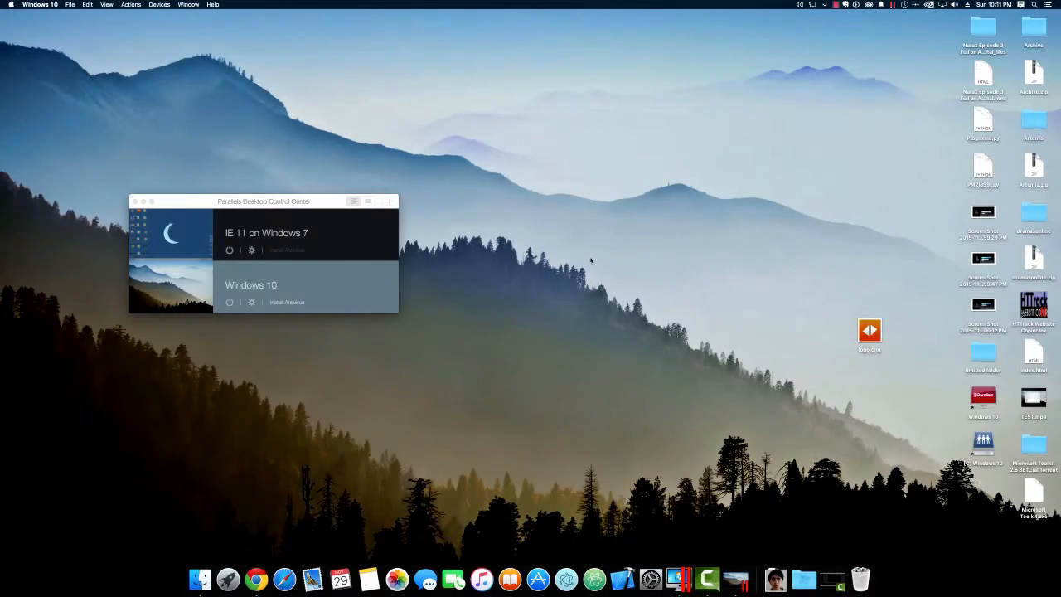
# Try the Windows Start menu on the Mac desktop, and ask Cortana by voice "What's the weather like?", closing its panel
pyautogui.click(735, 580)
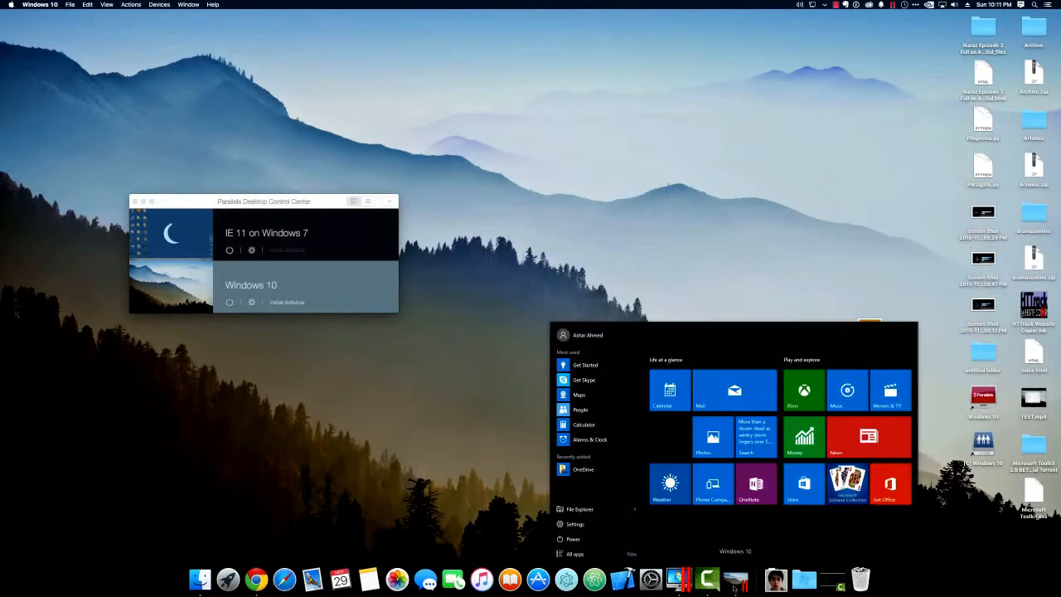
pyautogui.click(467, 414)
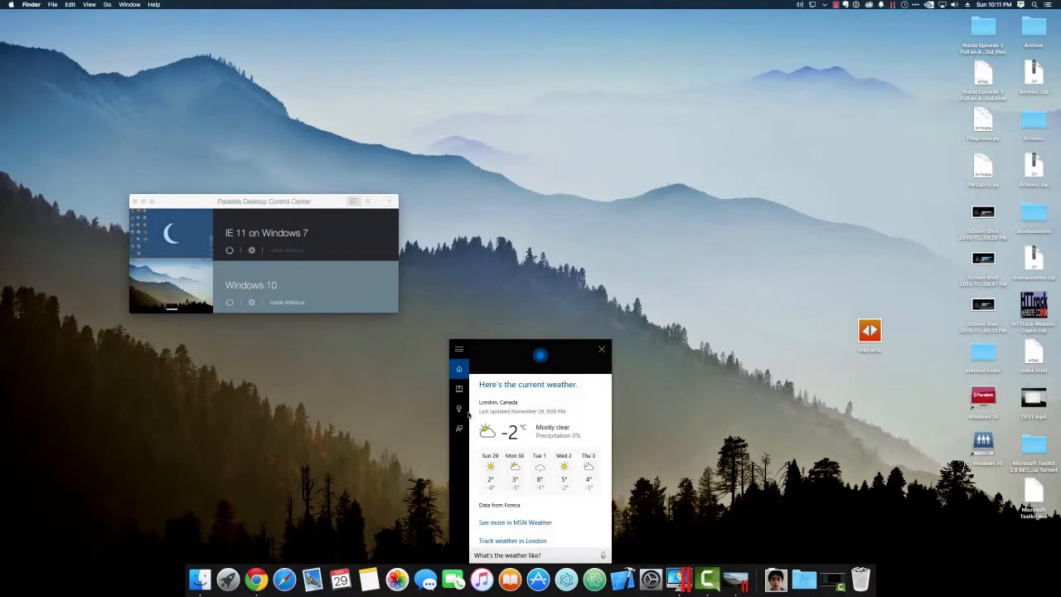
pyautogui.click(597, 352)
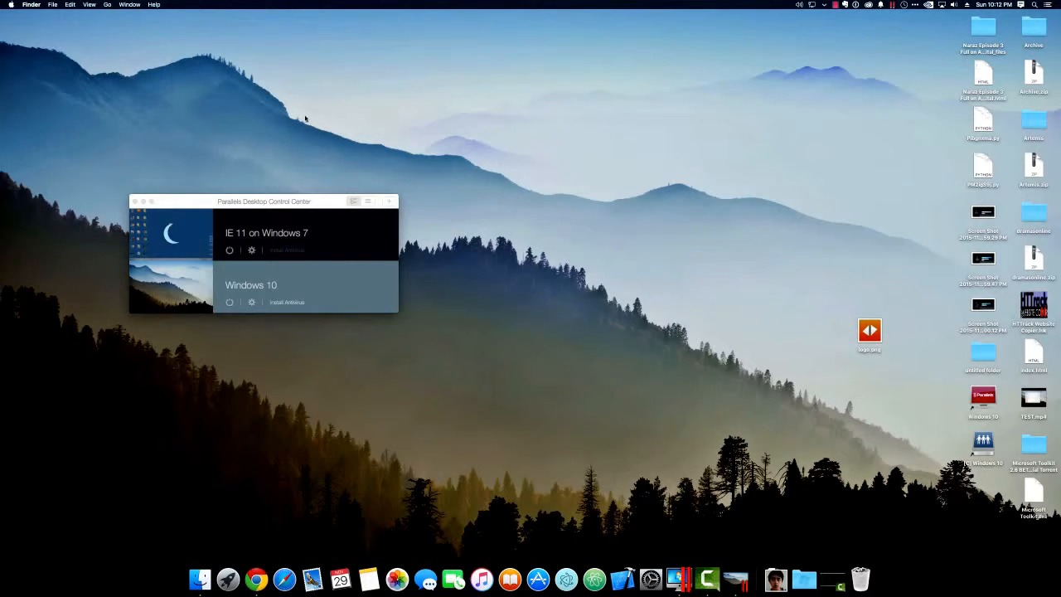
# Reposition the Parallels Desktop Control Center window, and open Windows Settings from the Start menu, moving its window aside
pyautogui.click(301, 201)
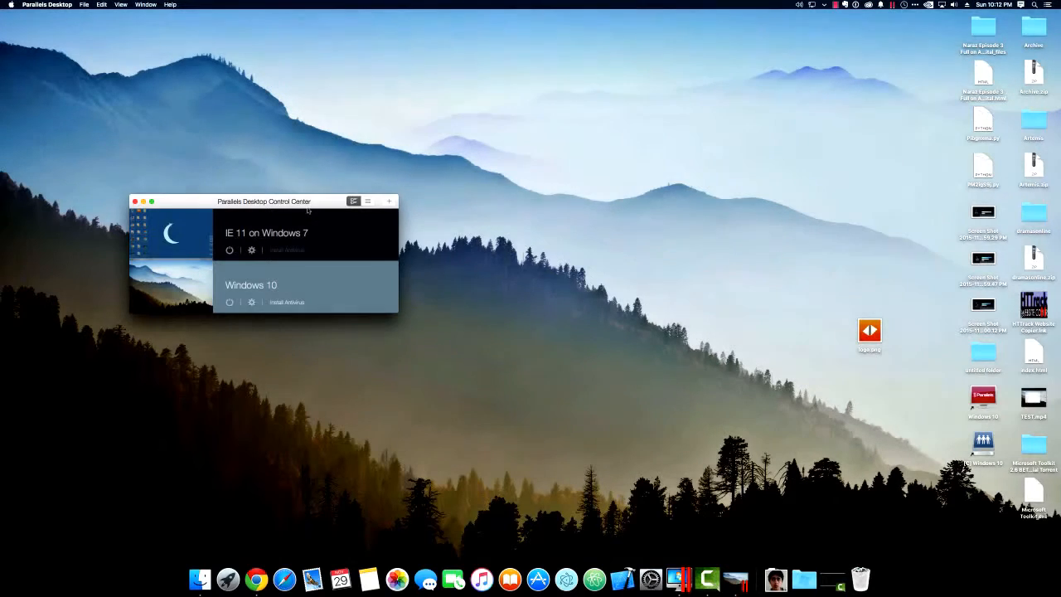
pyautogui.moveTo(308, 210); pyautogui.dragTo(365, 132)
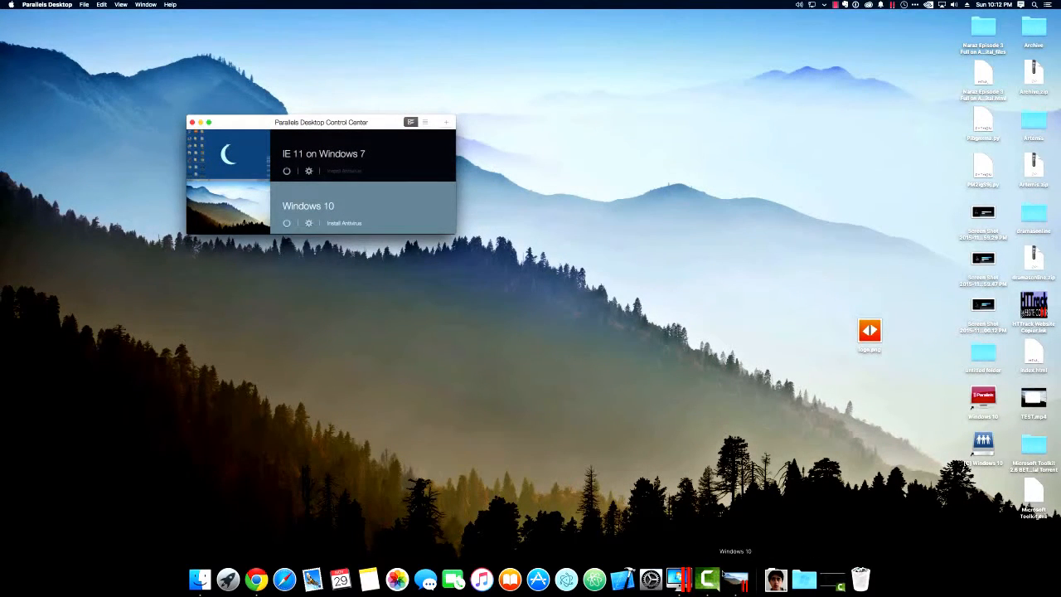
pyautogui.click(733, 580)
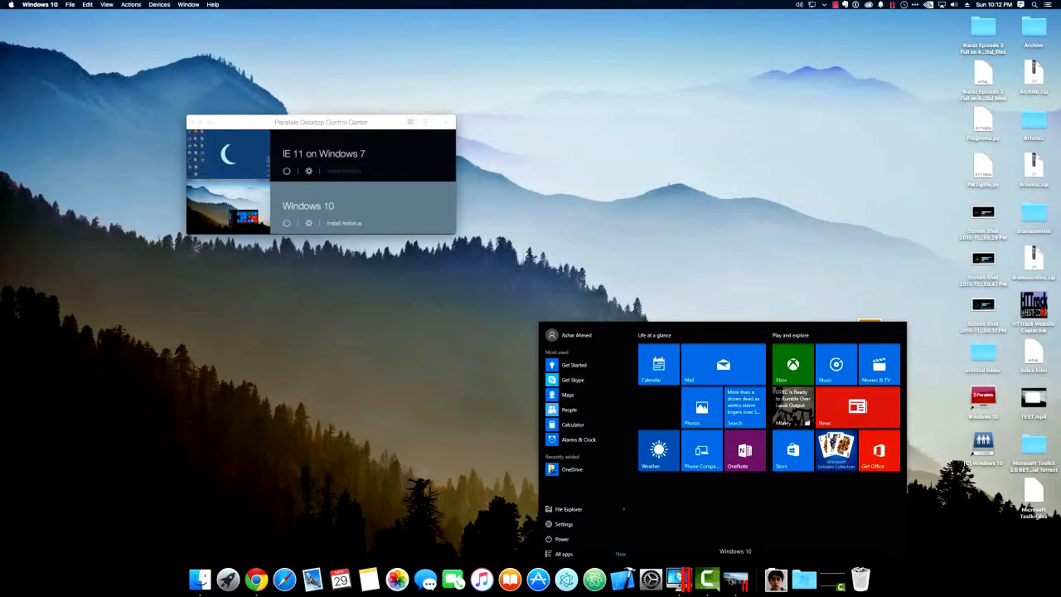
pyautogui.click(589, 523)
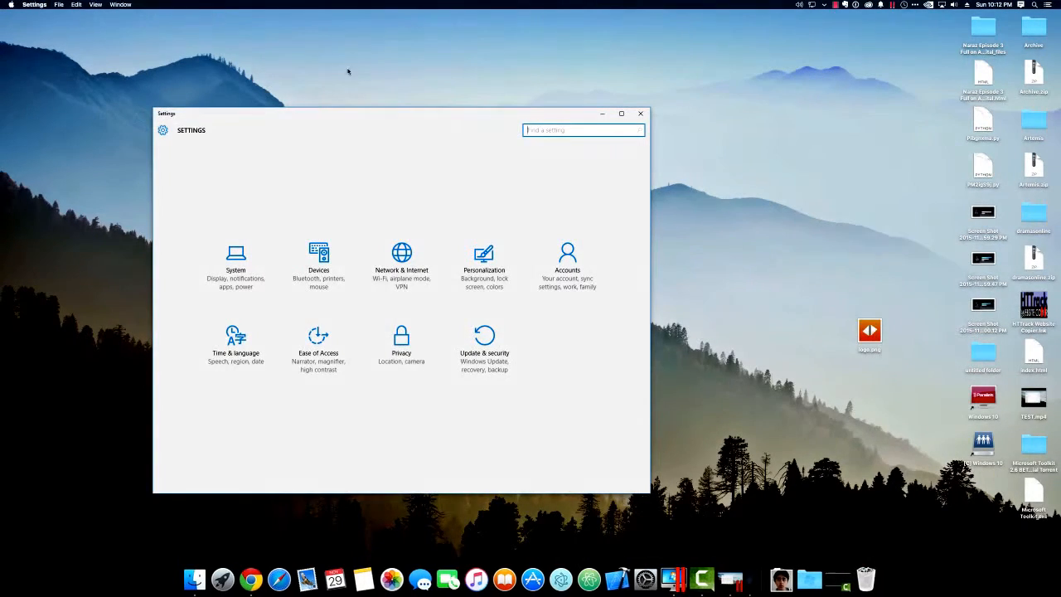
pyautogui.moveTo(260, 114); pyautogui.dragTo(353, 96)
# Check the Activation page under Update & security and close Settings
pyautogui.click(572, 323)
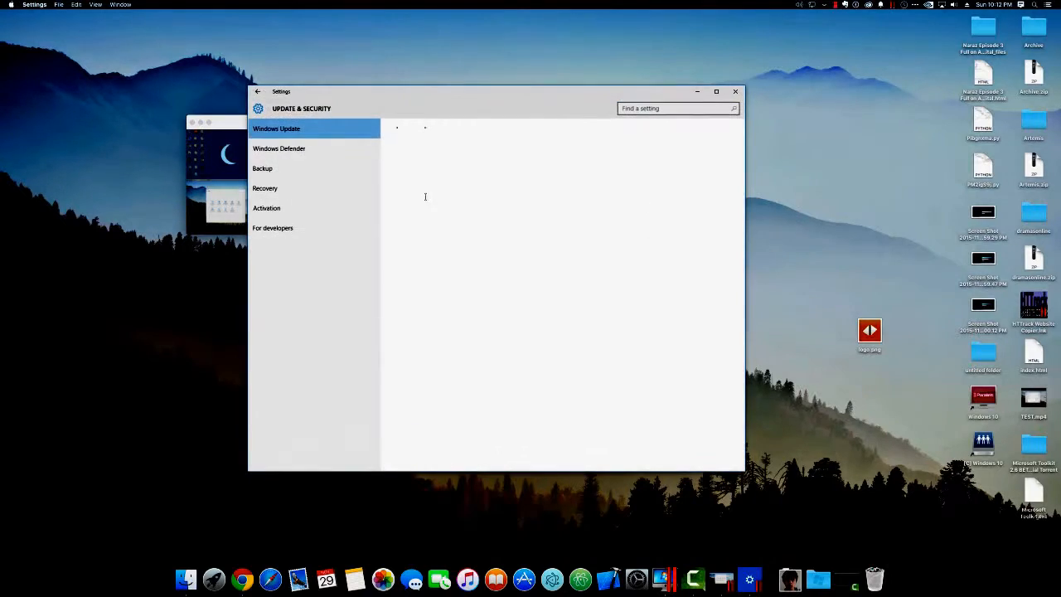
pyautogui.click(338, 211)
pyautogui.click(729, 91)
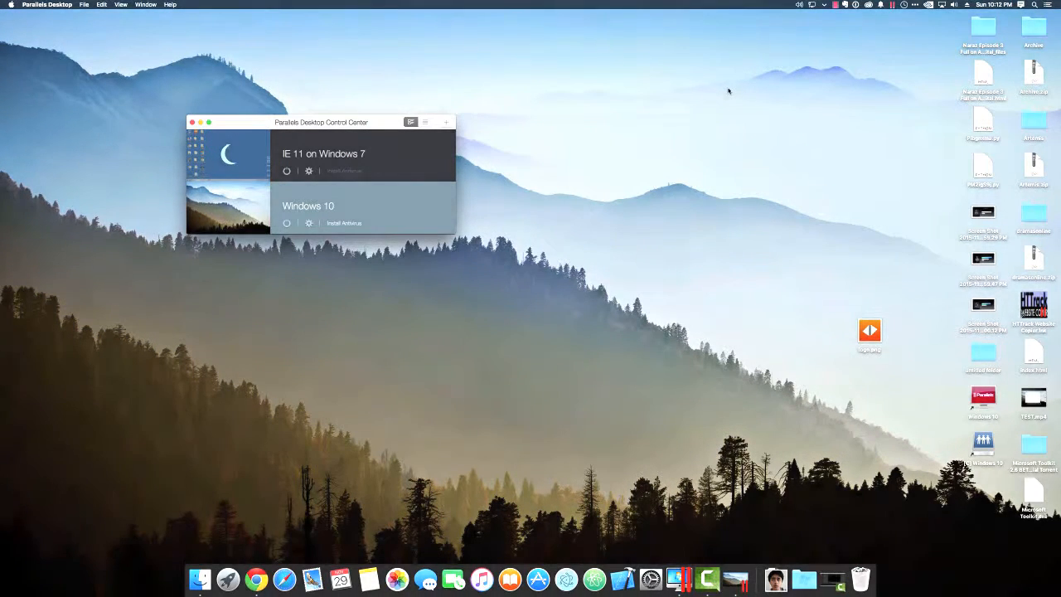
pyautogui.click(833, 6)
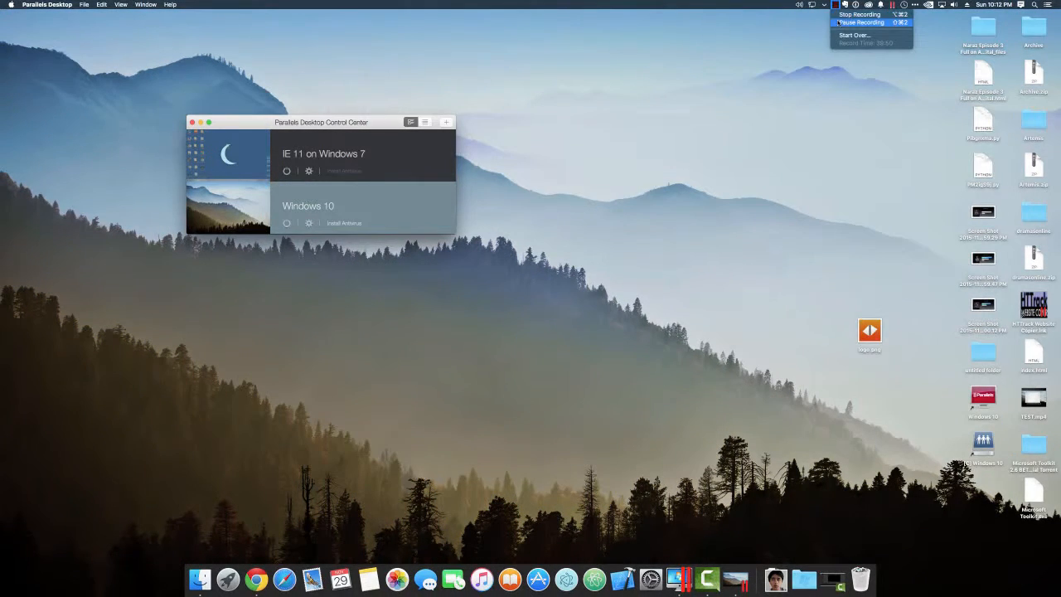